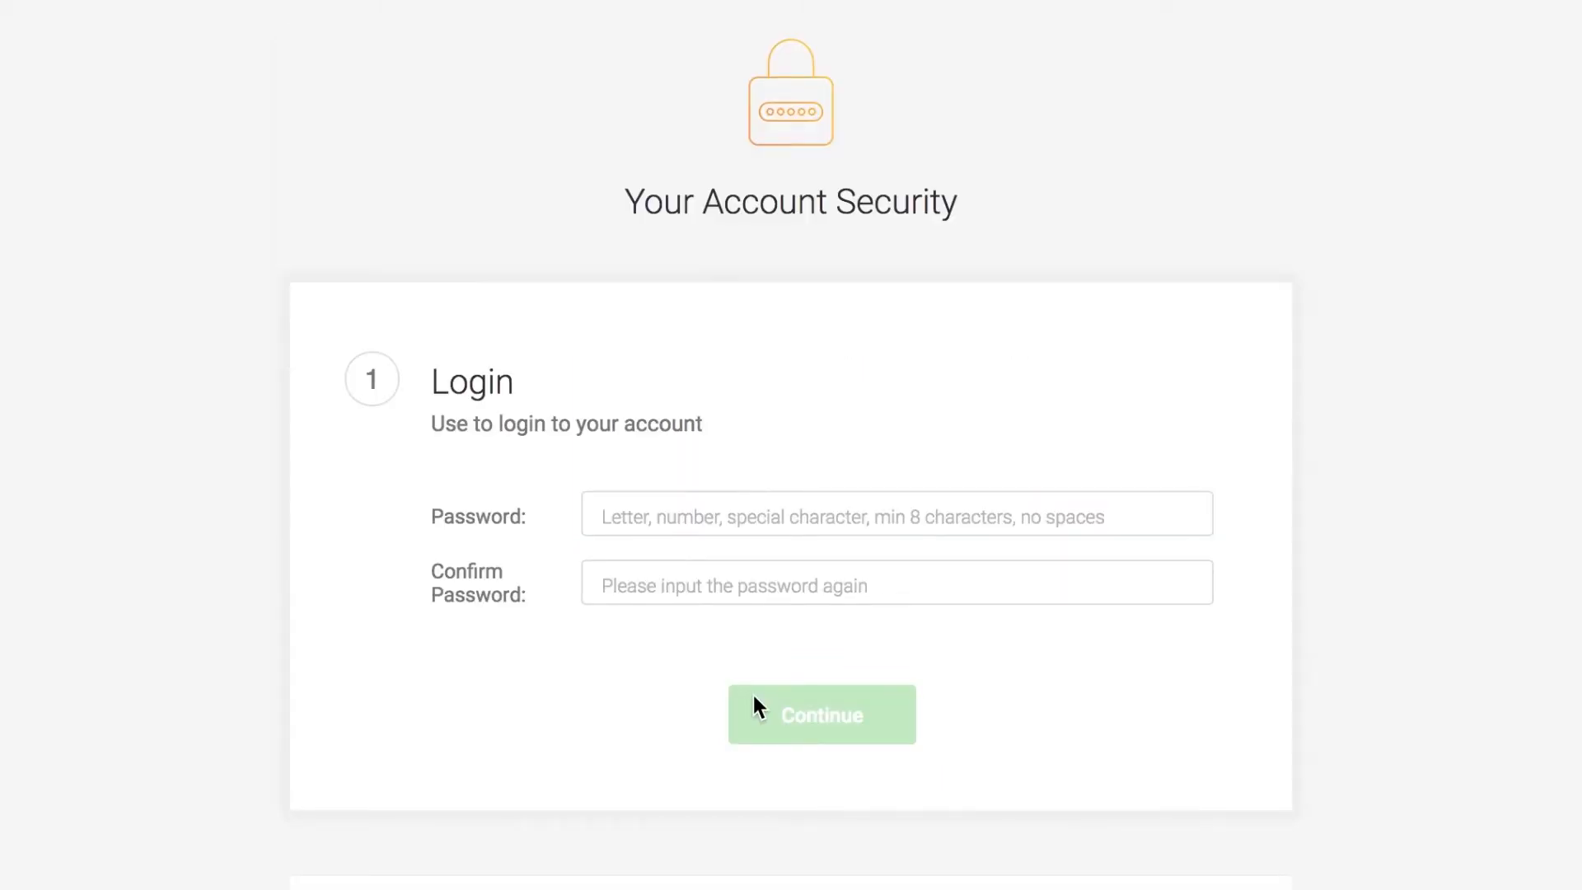
Step: Set and confirm the account login password
left_click(742, 516)
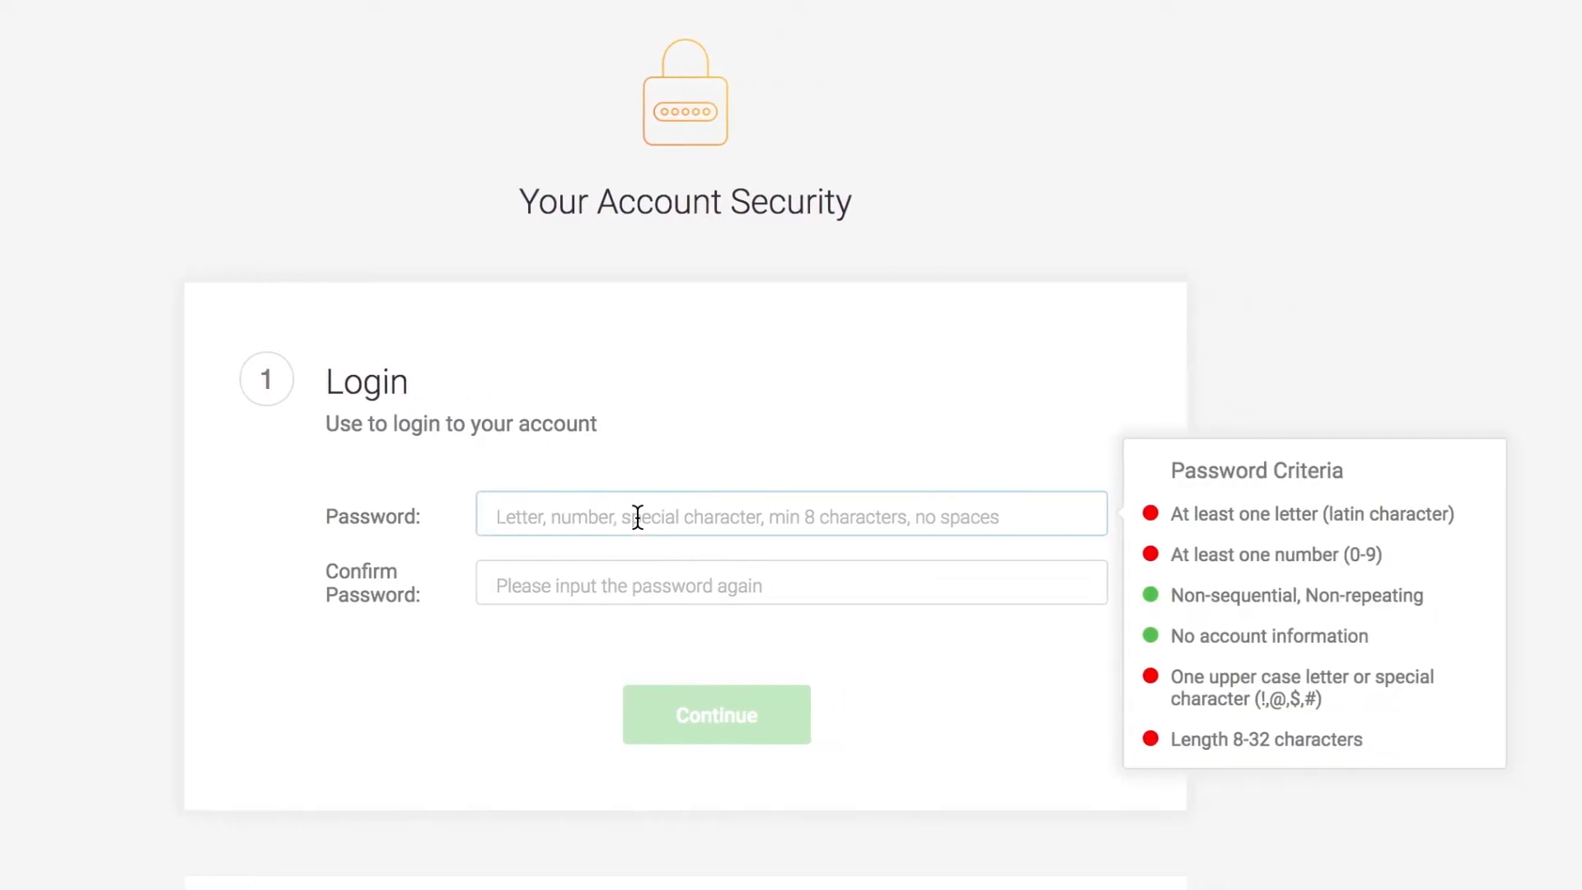
type("••••")
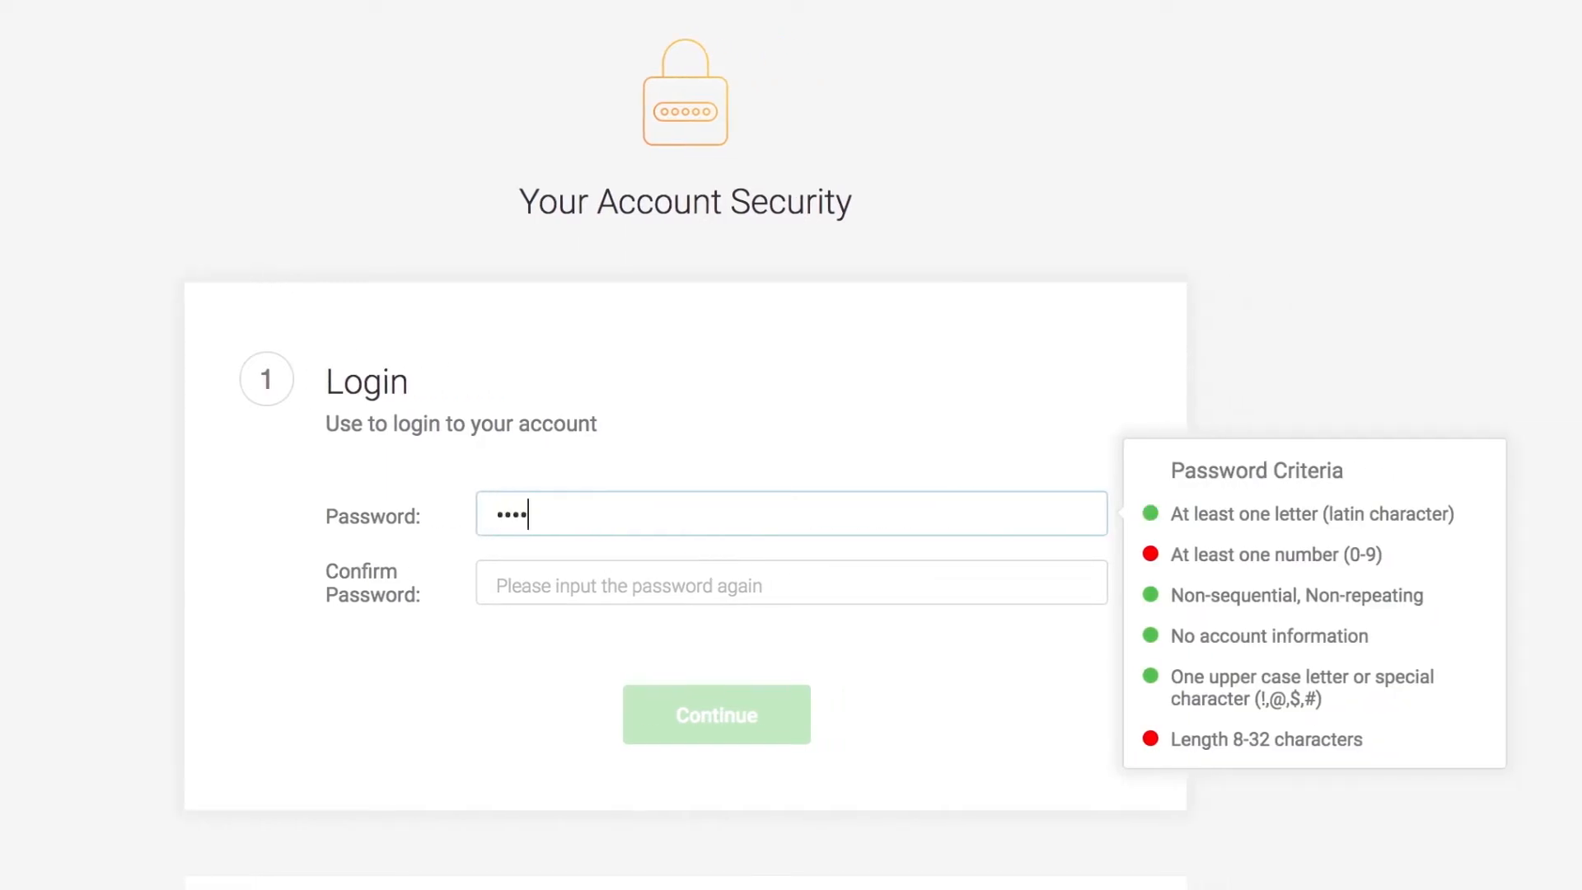
type("••••")
left_click(557, 588)
type("••••••••")
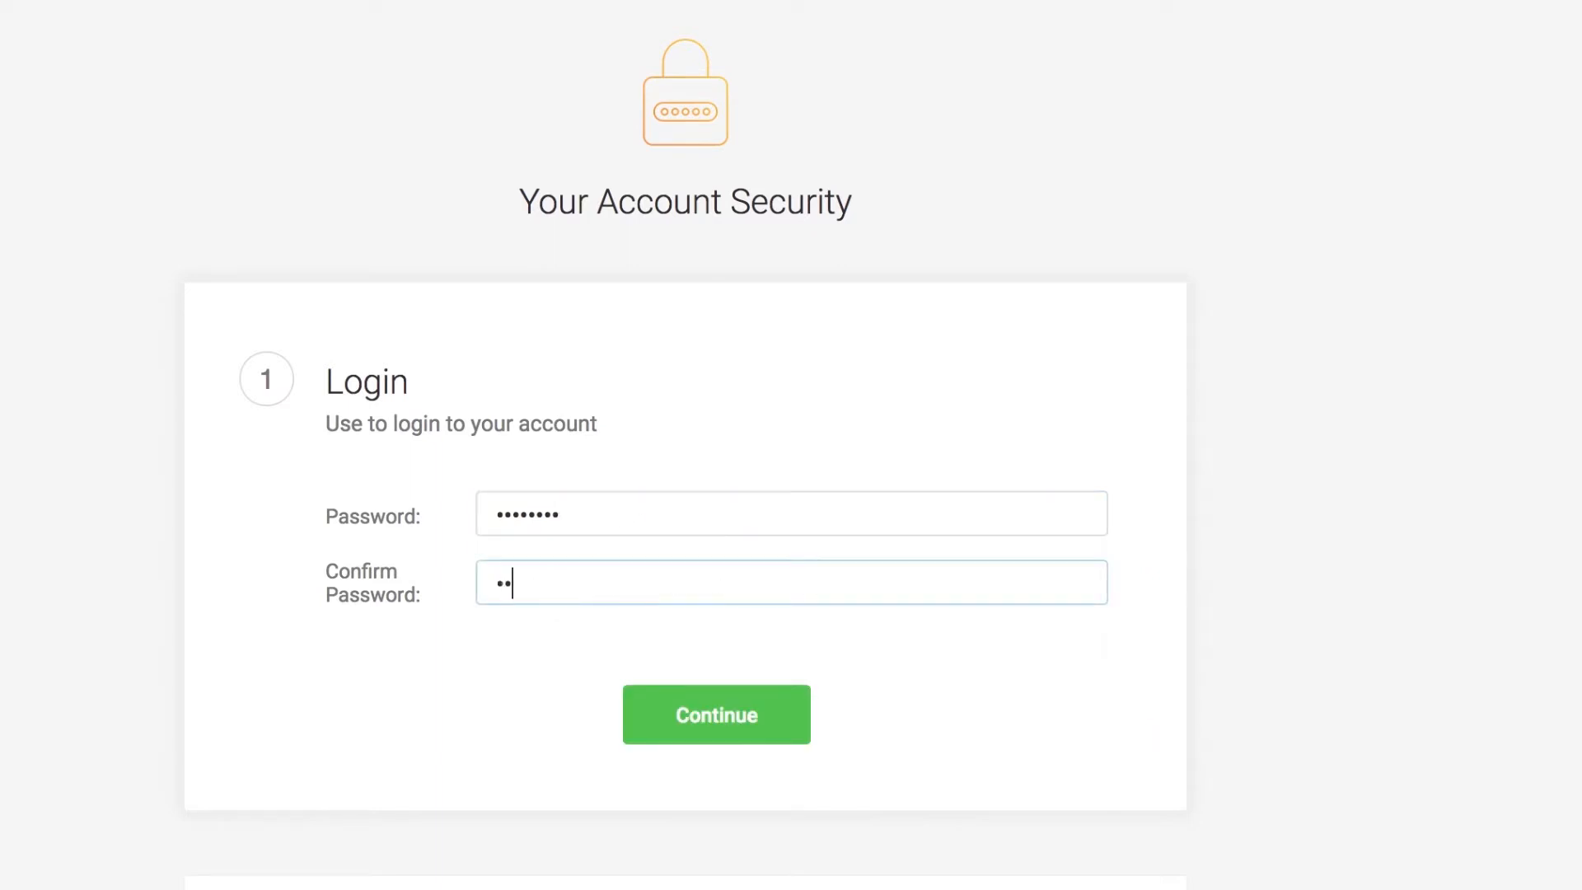
left_click(675, 717)
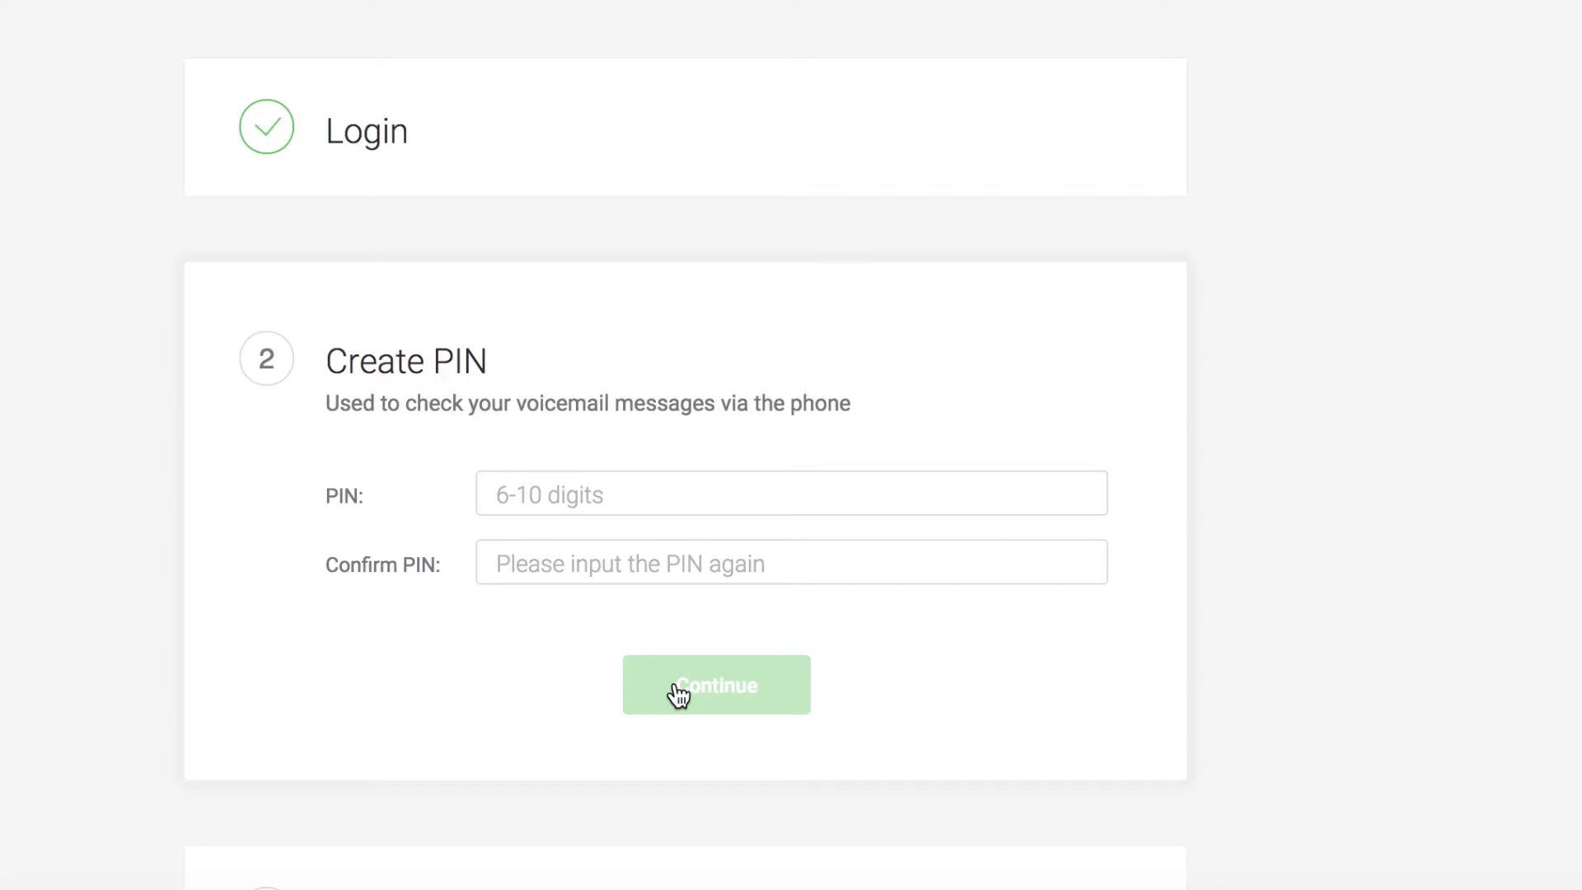
Step: Enter and confirm a six-digit voicemail PIN
left_click(607, 511)
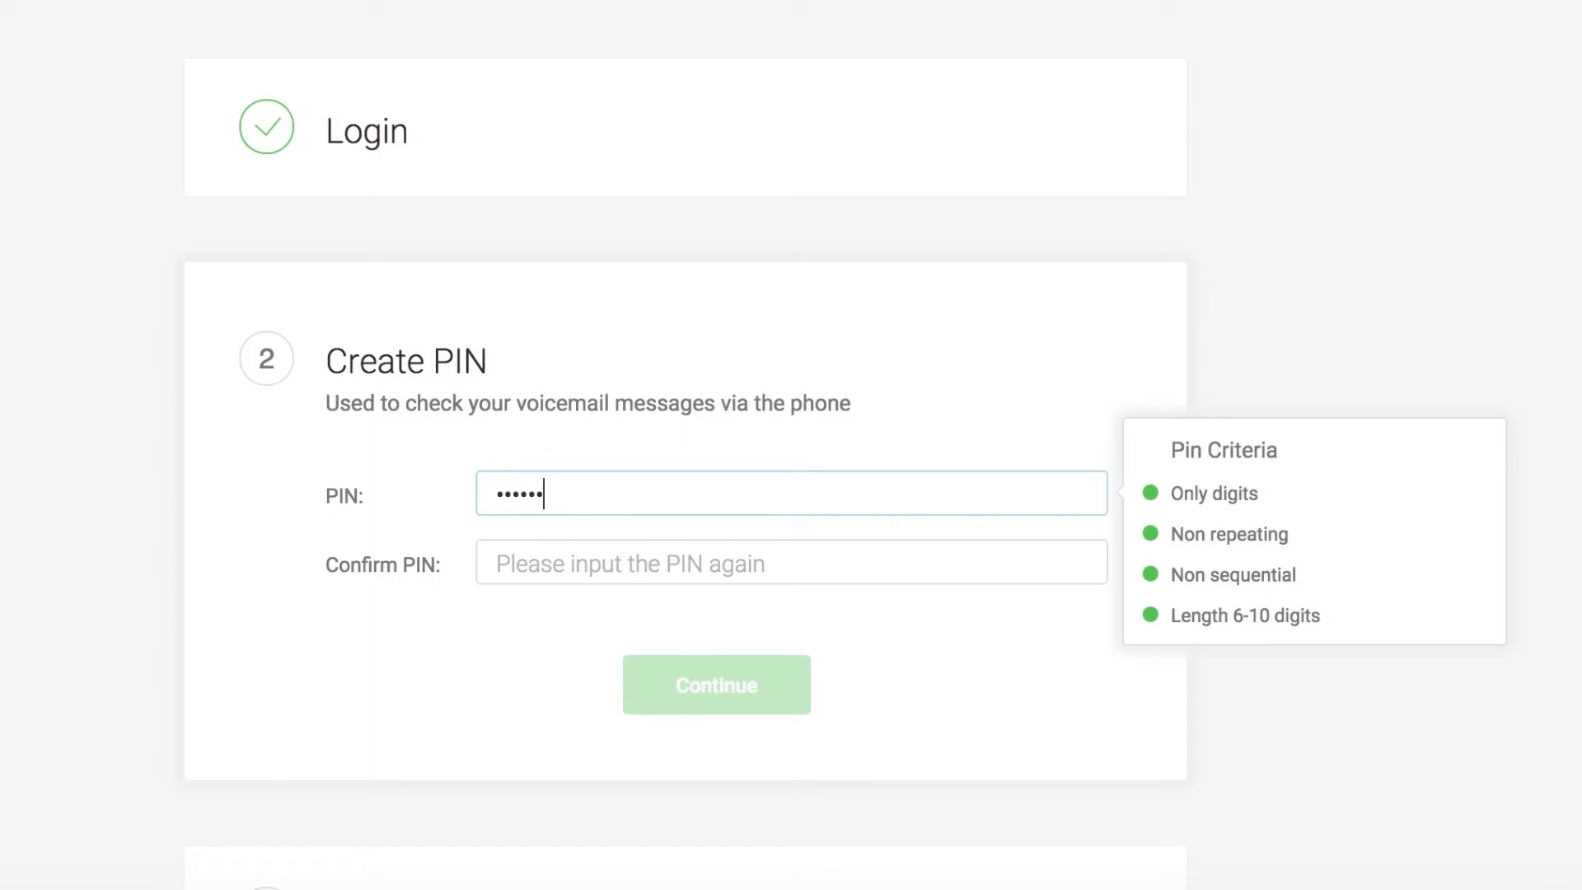
left_click(613, 552)
left_click(670, 687)
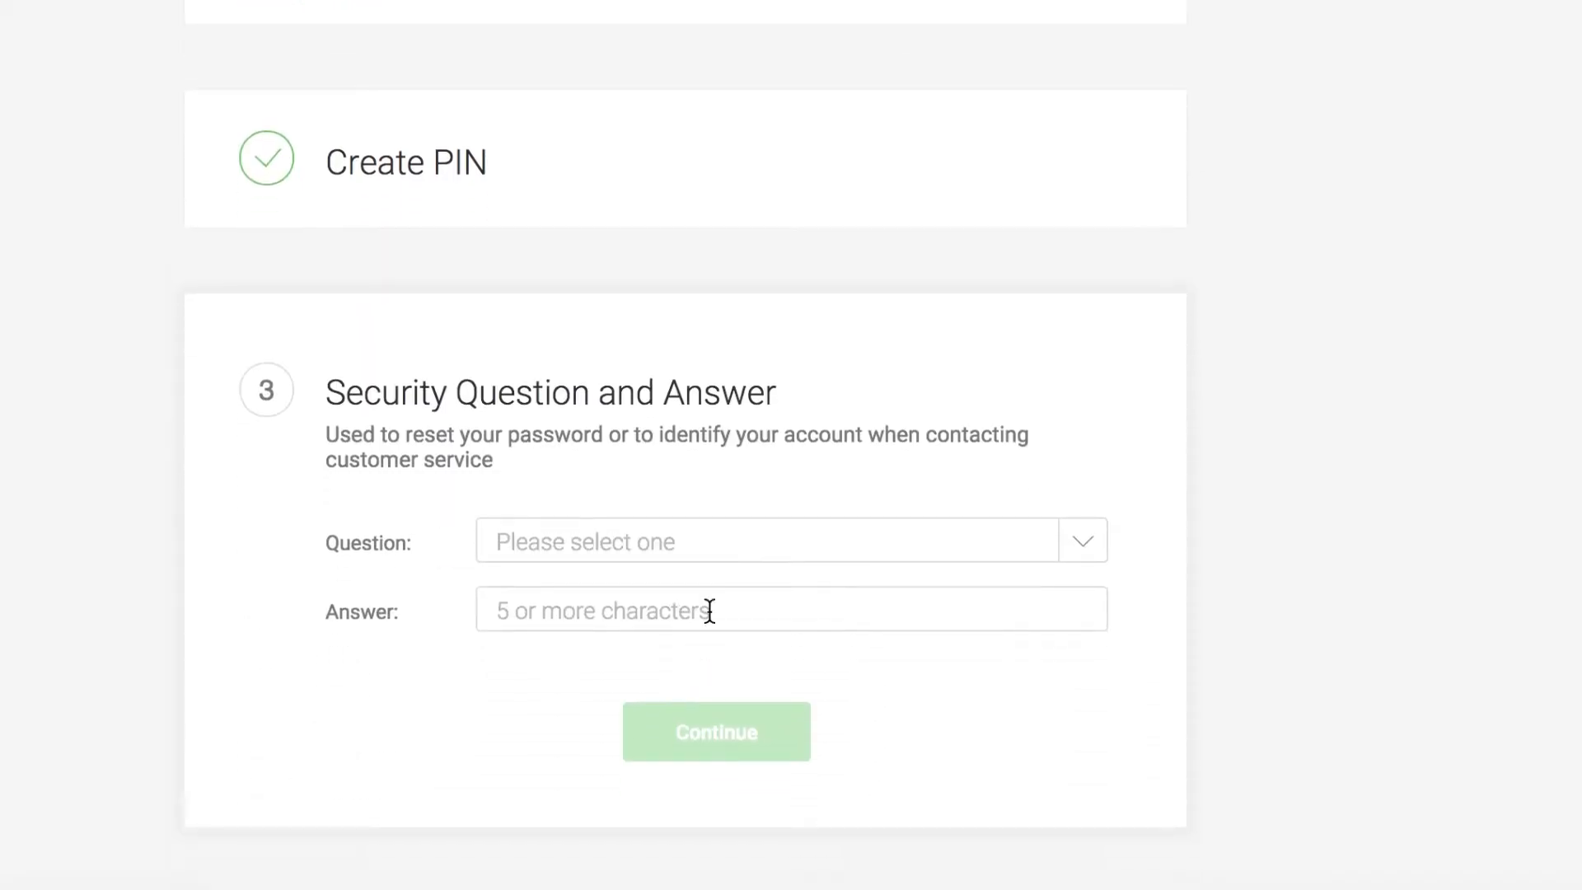
Step: Choose the childhood nickname security question and enter its answer
left_click(758, 546)
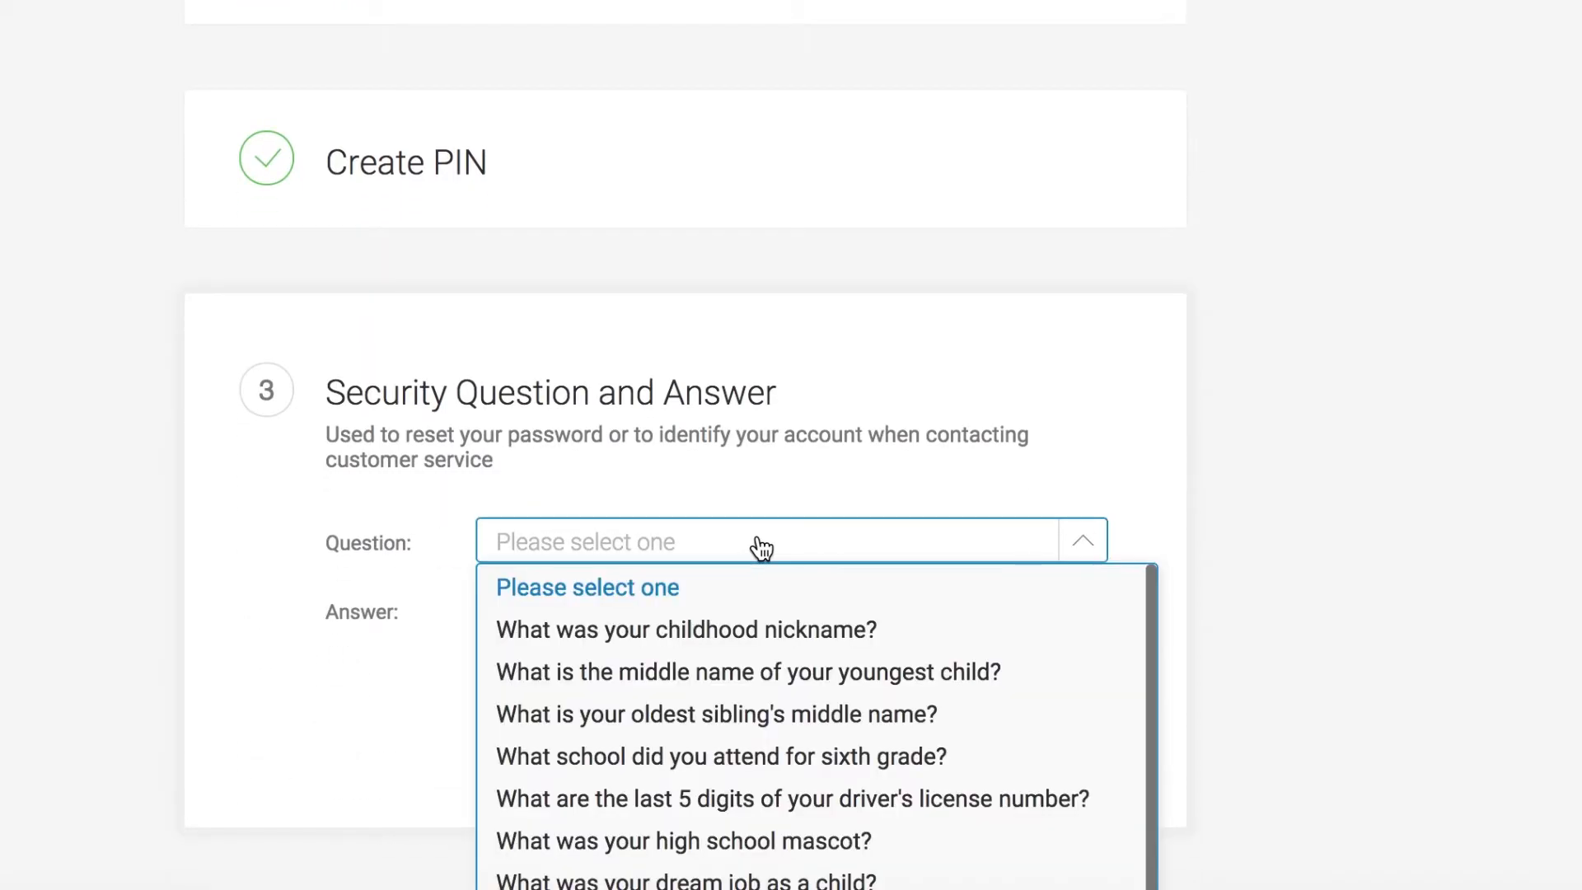
left_click(688, 629)
left_click(661, 613)
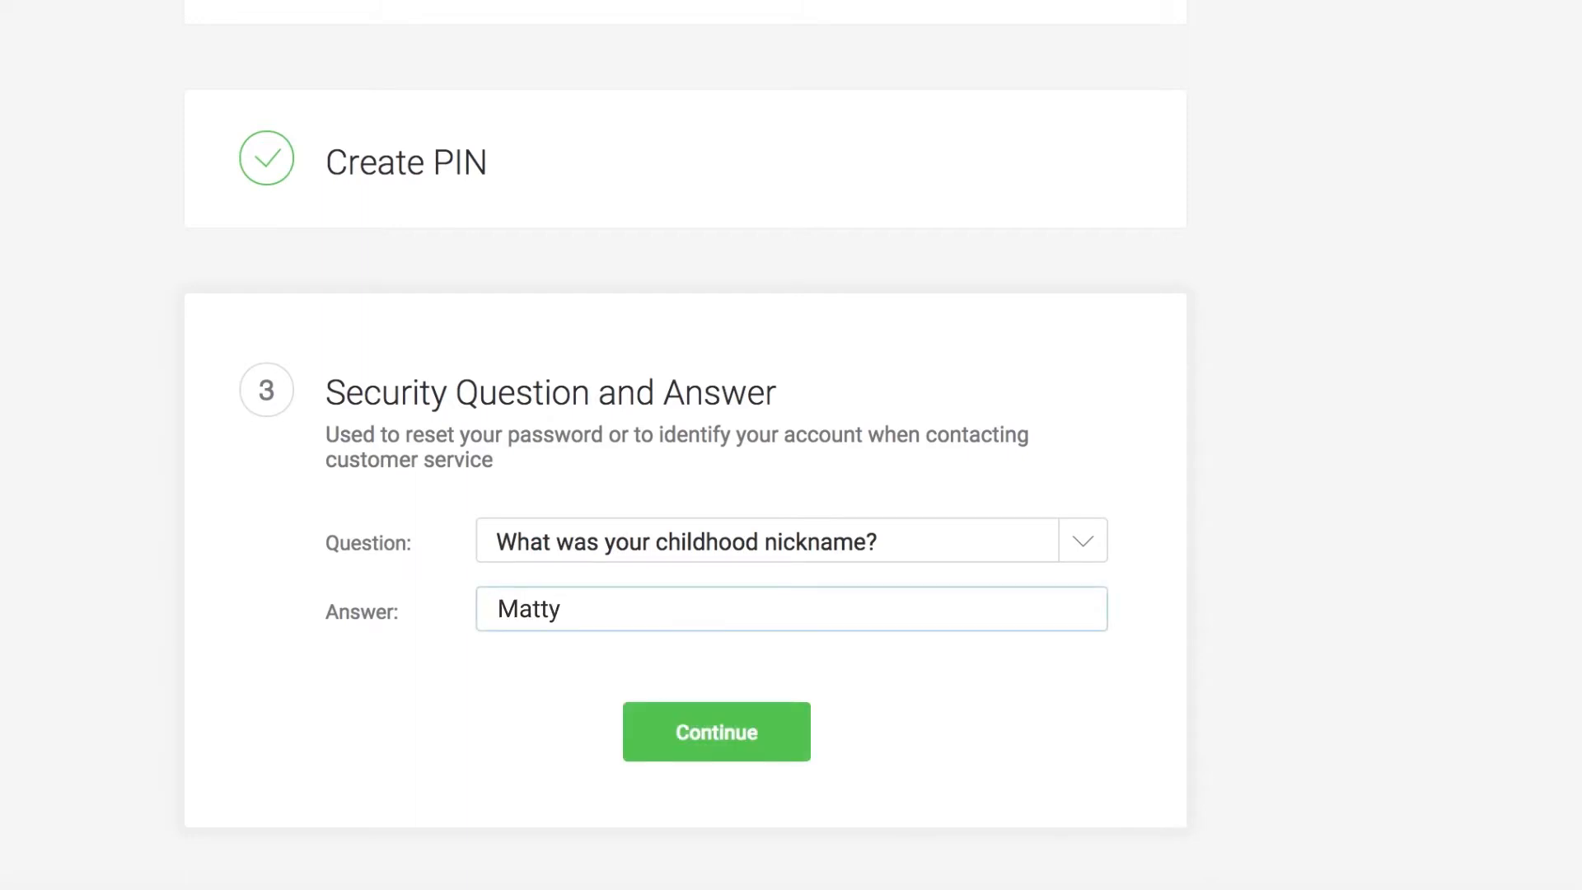
left_click(668, 715)
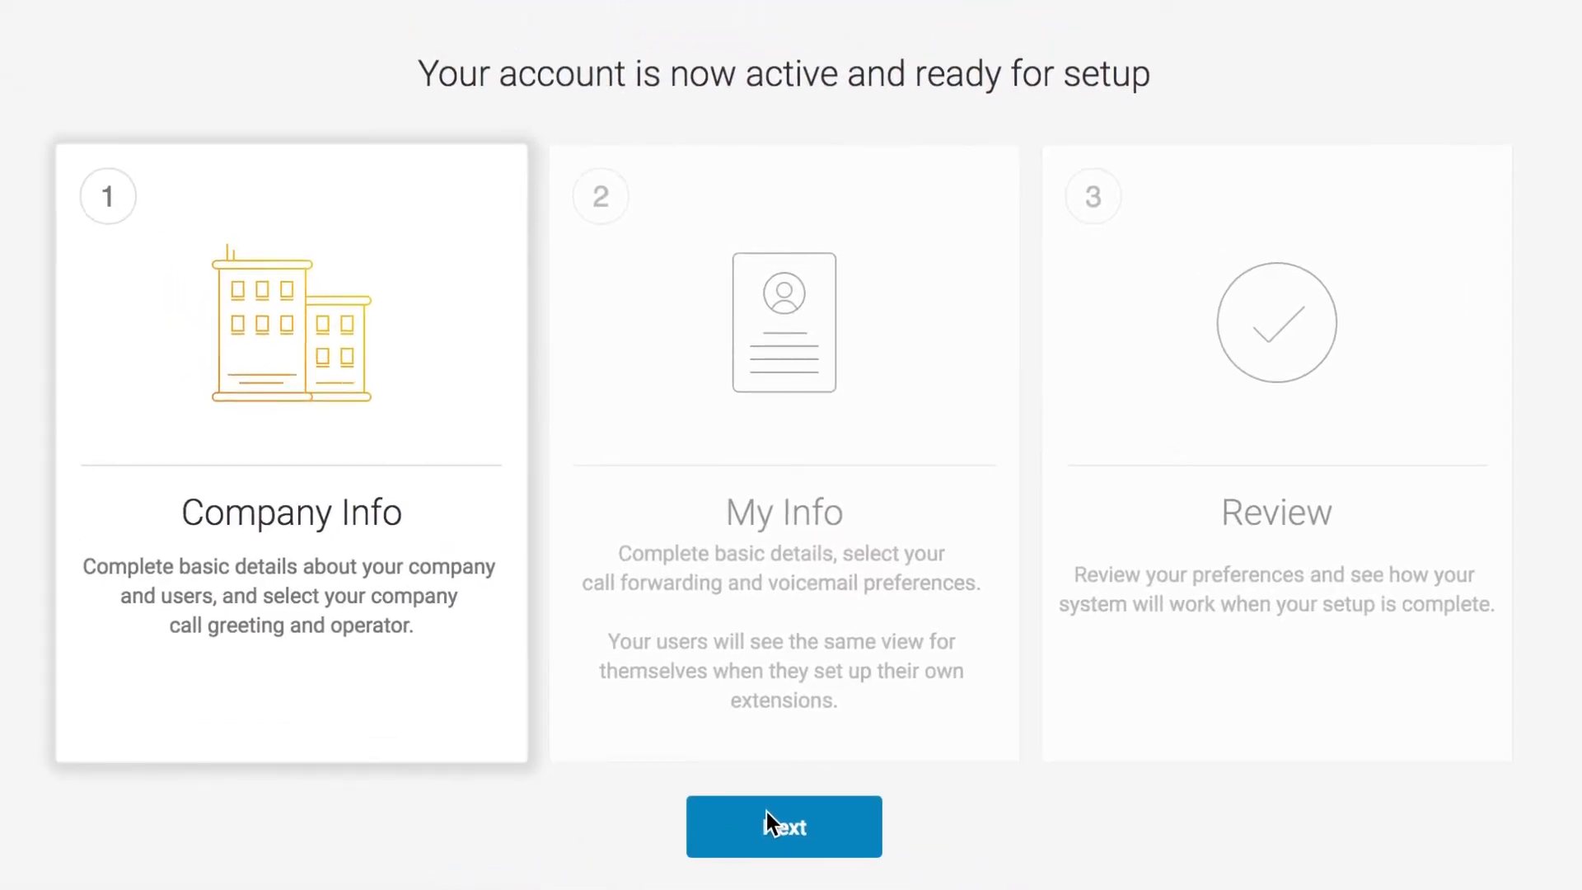
Step: Enter user 2's name, email and contact number at extension 102 in Company Info users
left_click(766, 827)
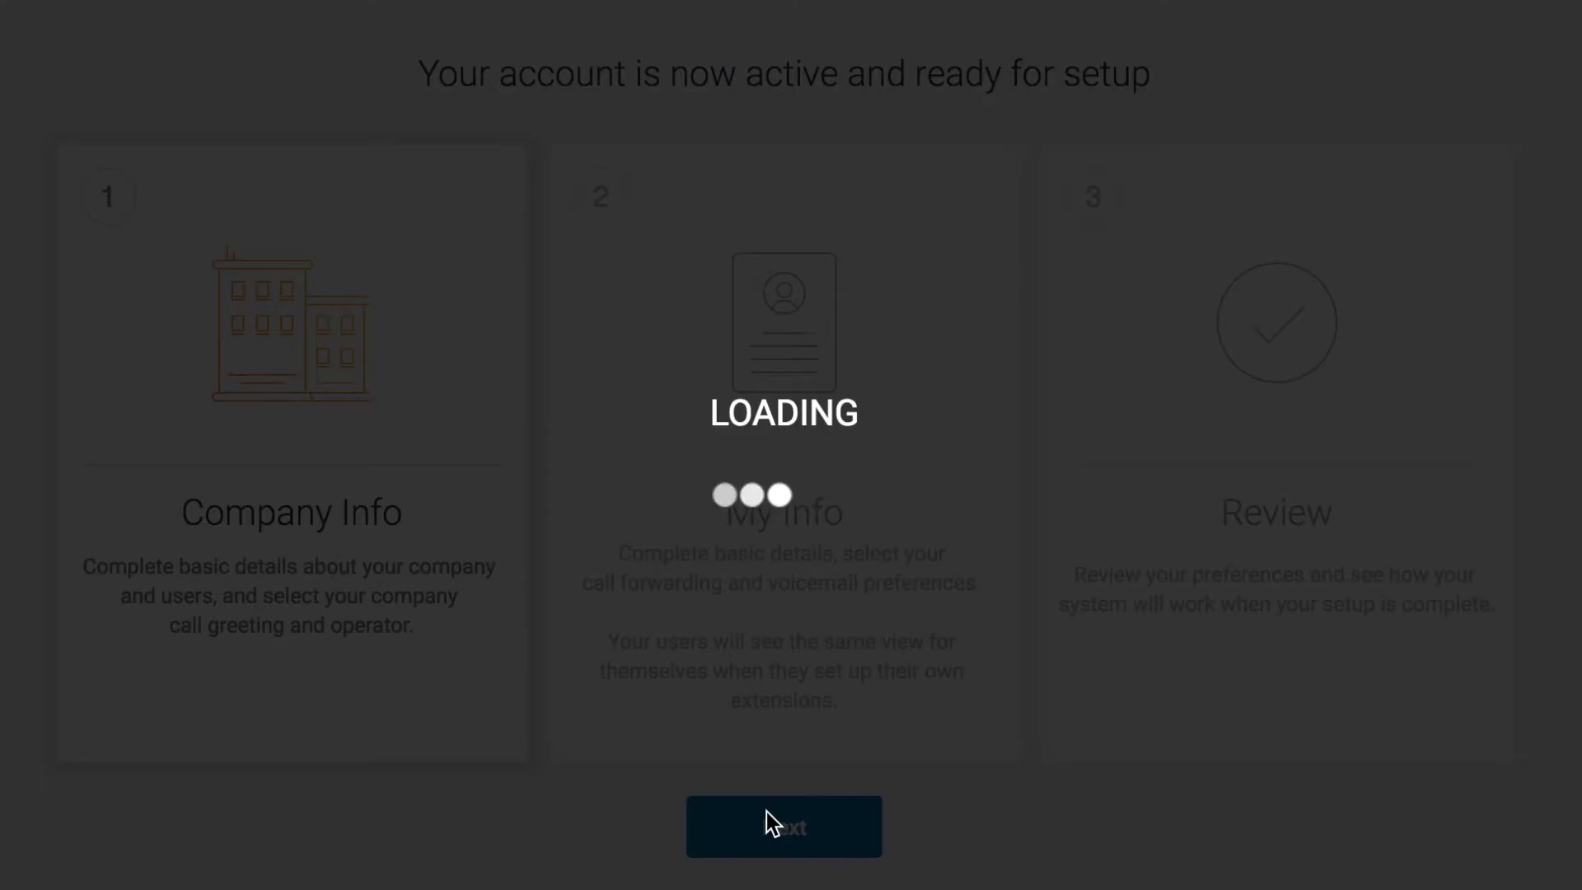
scroll(764, 808, "down", 2)
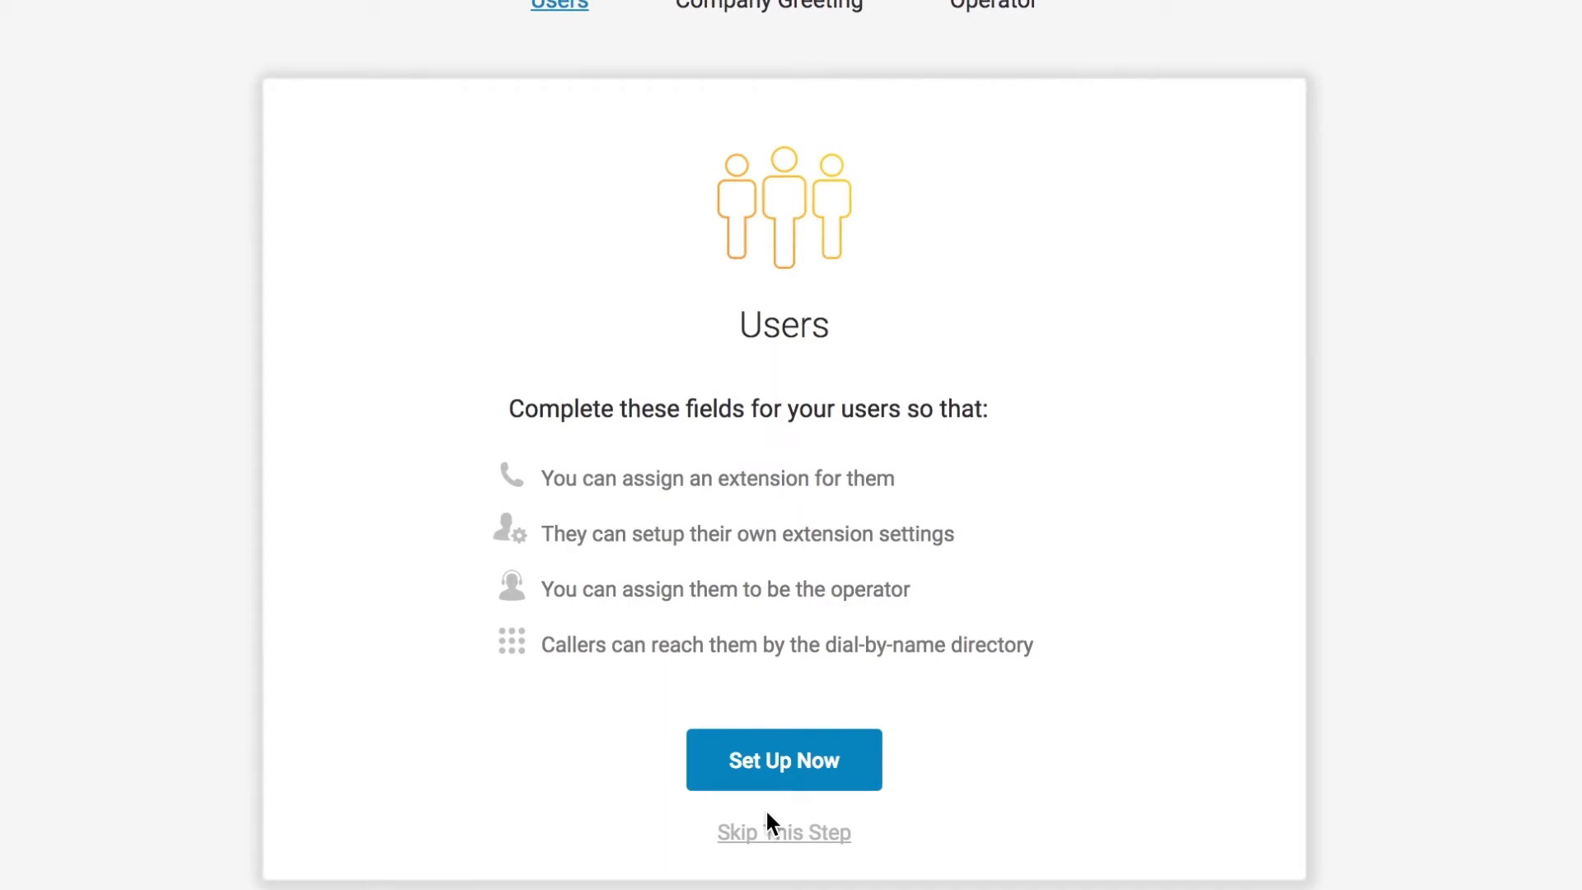
left_click(767, 761)
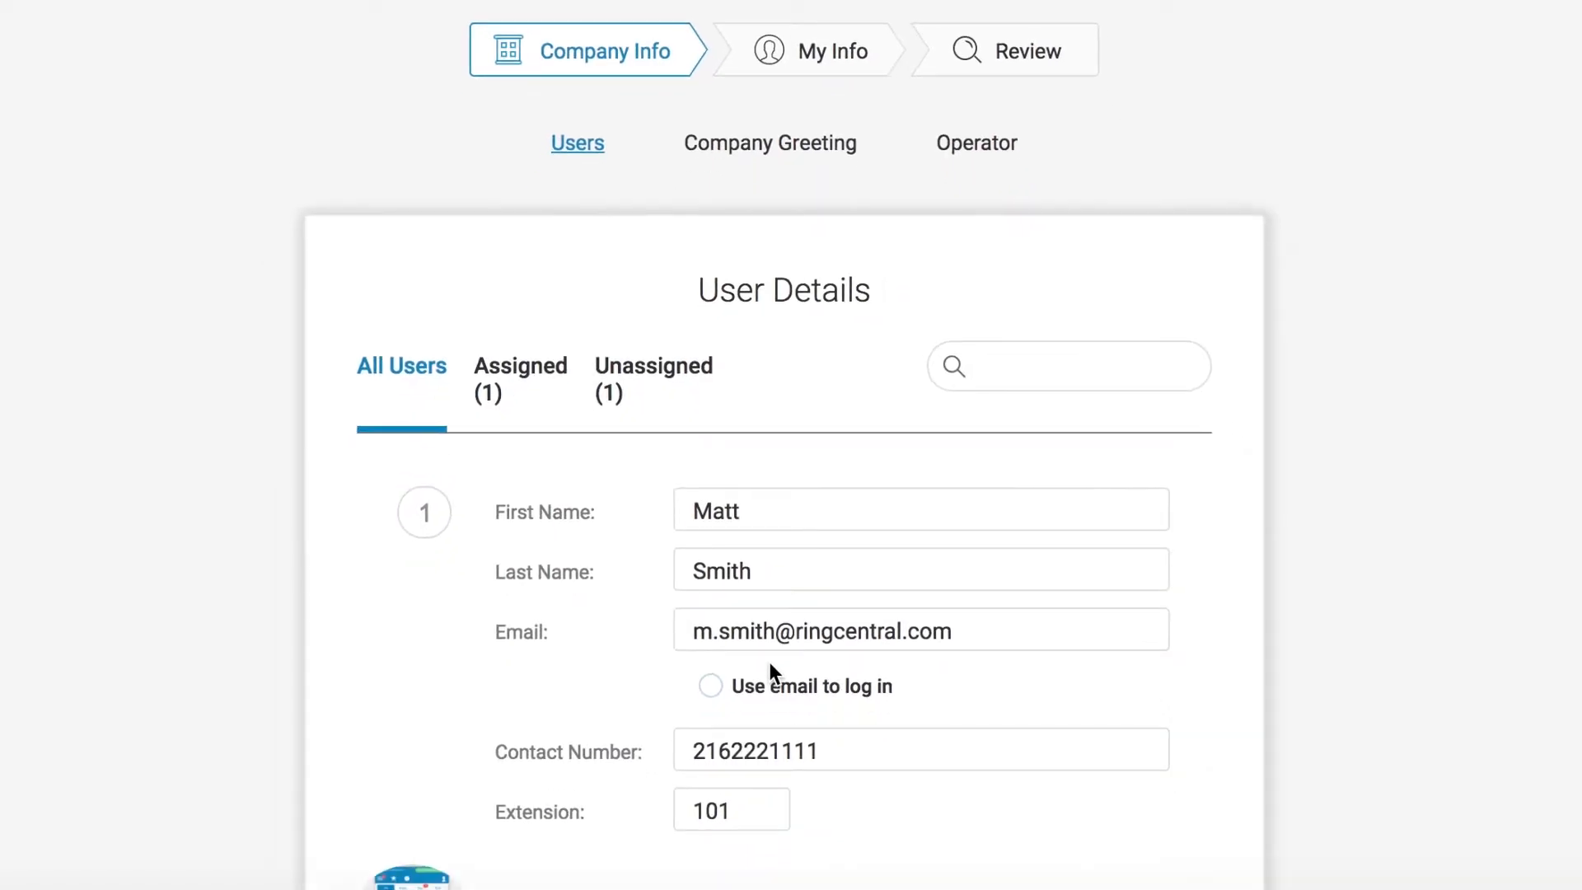
scroll(769, 664, "down", 10)
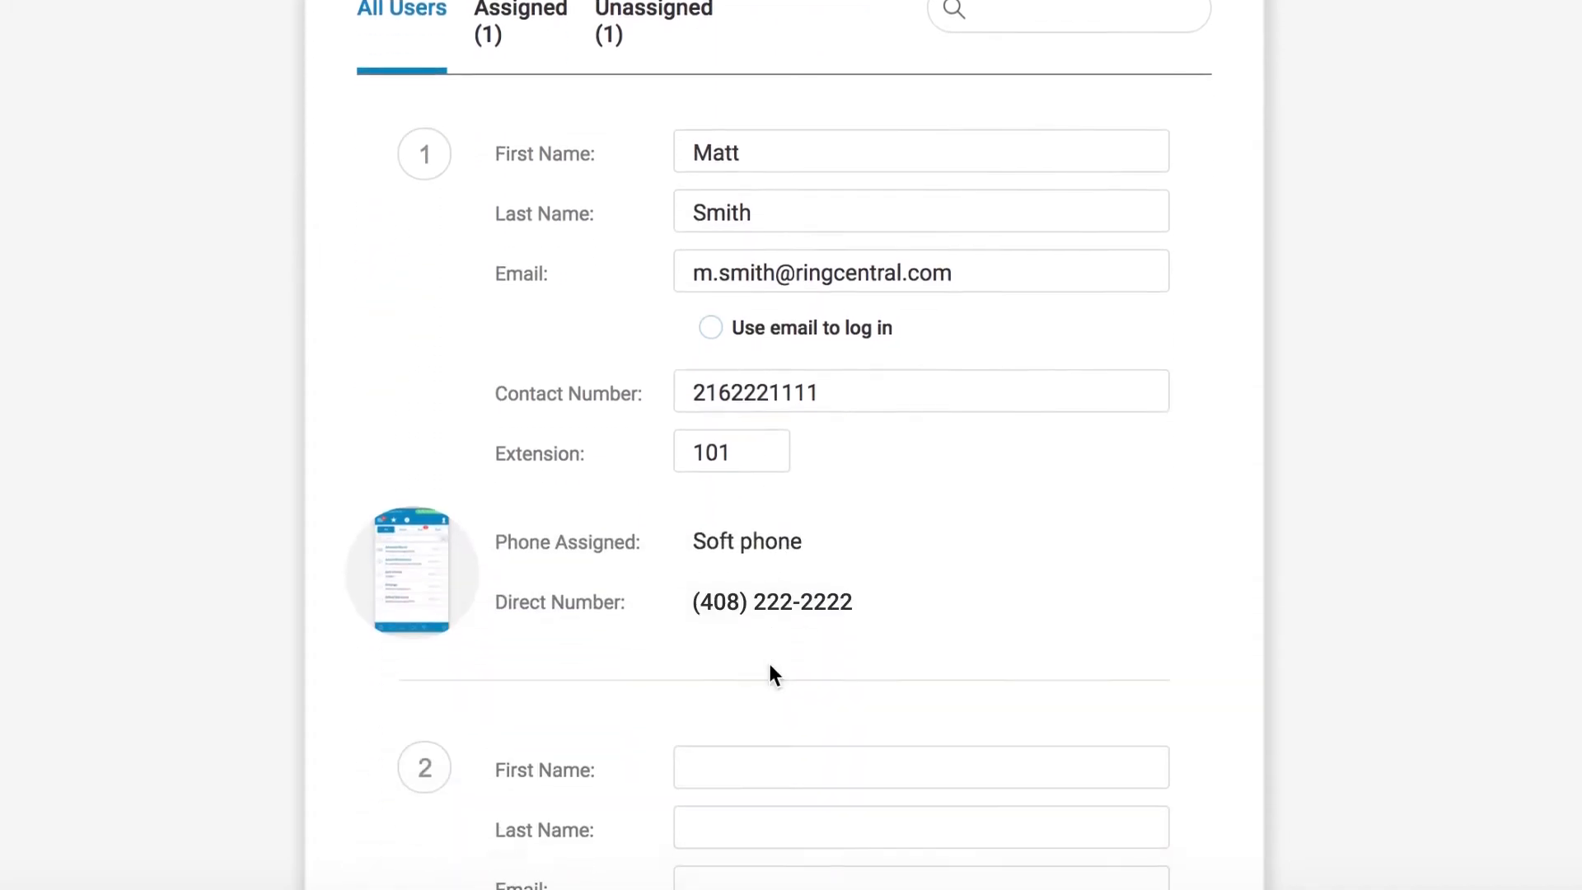
scroll(771, 674, "down", 1)
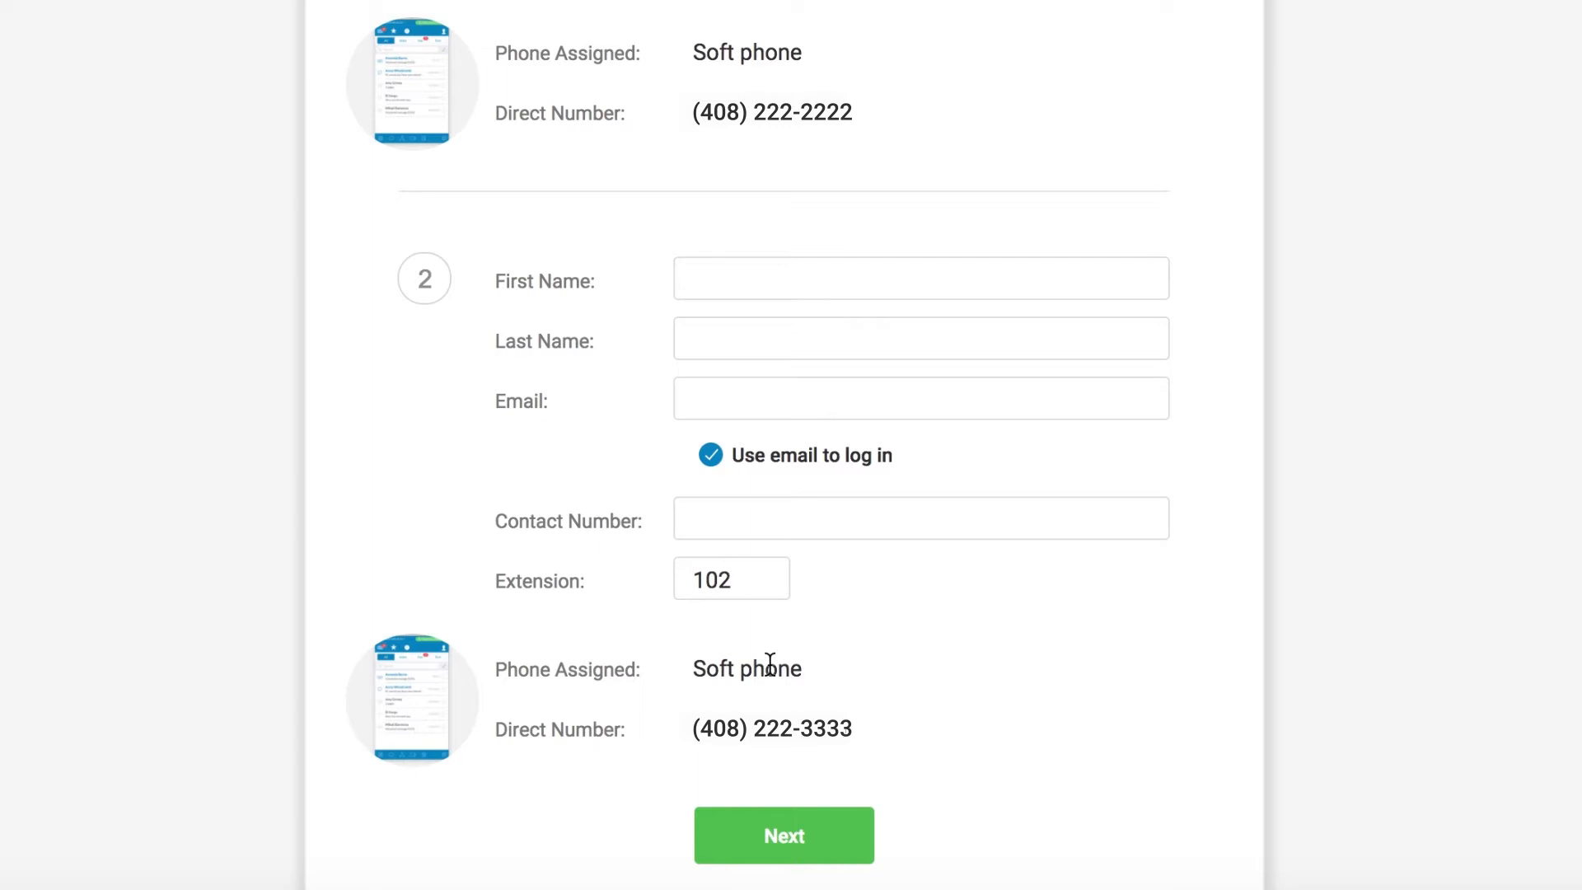
left_click(803, 288)
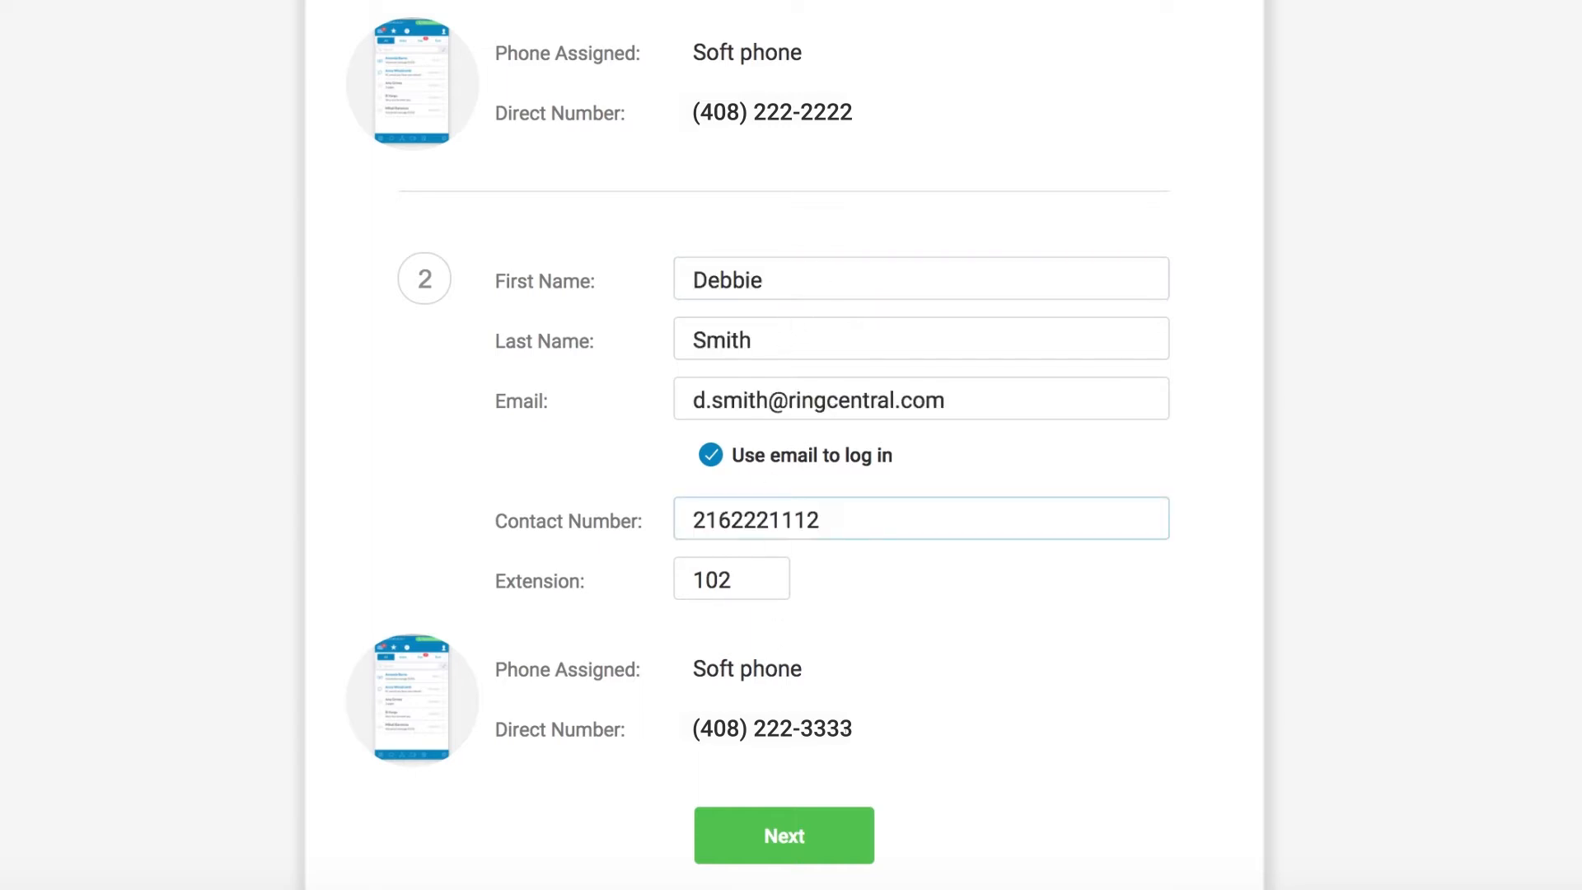
left_click(828, 836)
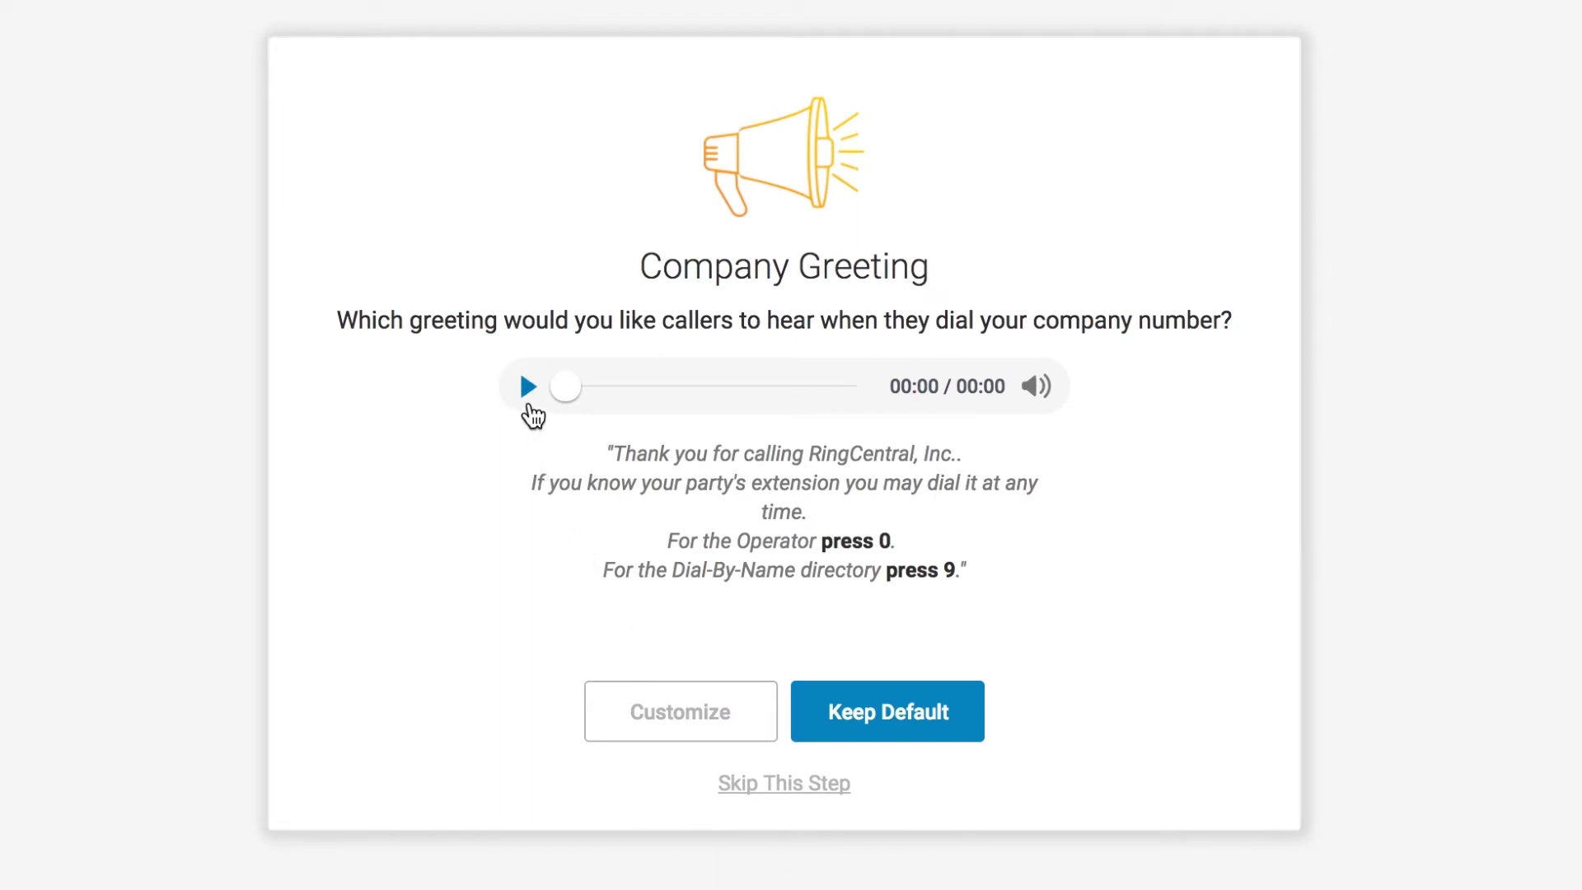
Step: Play the default greeting, look at the Customize and Import options, then skip the greeting
left_click(528, 387)
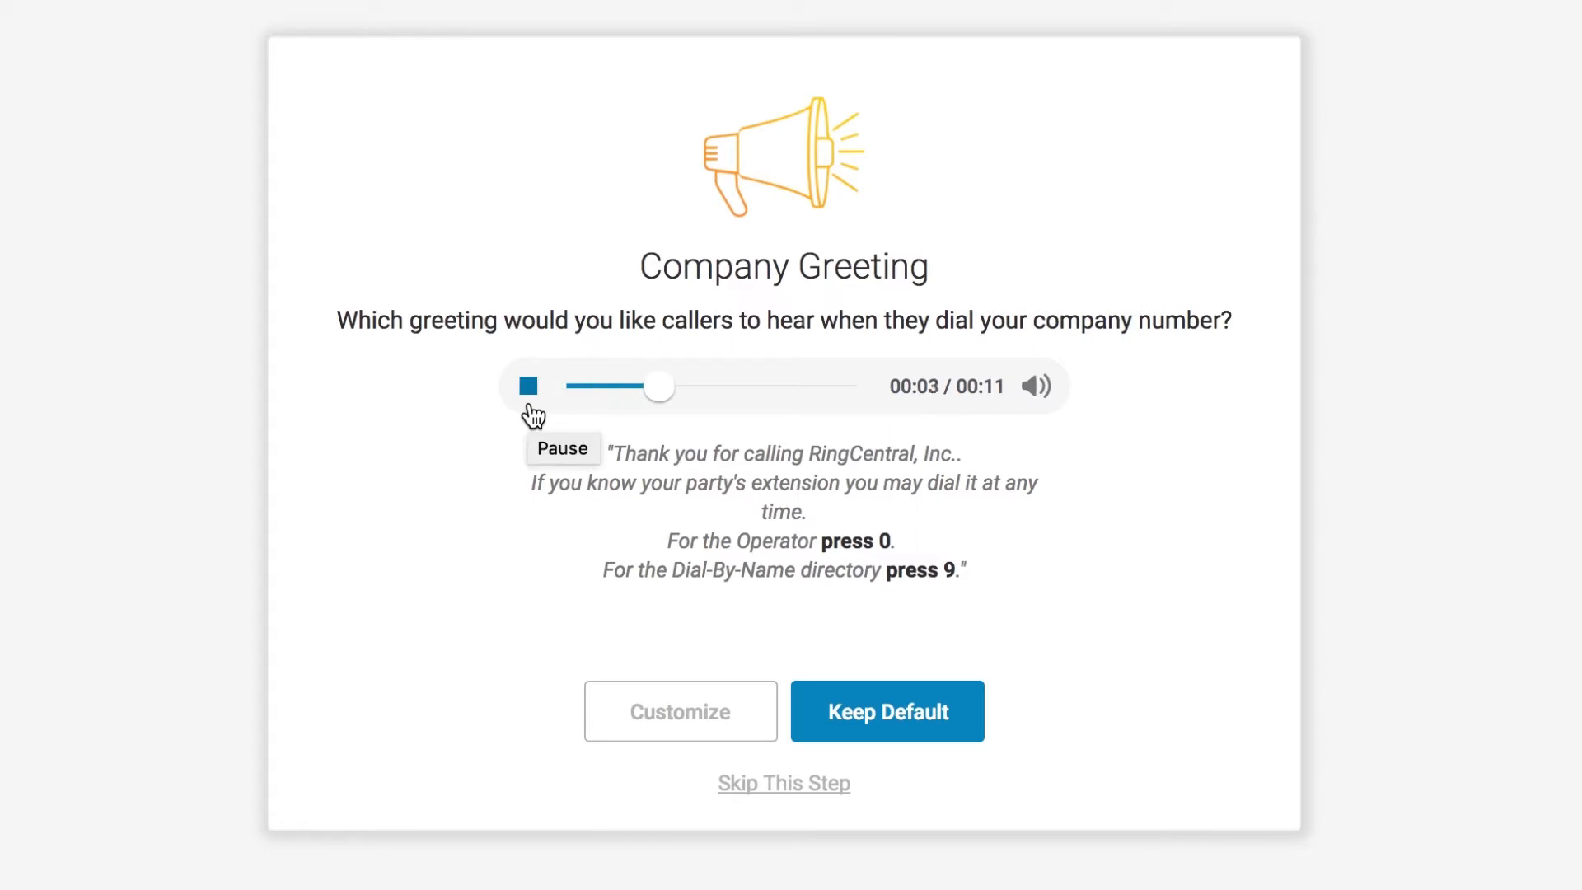
left_click(628, 711)
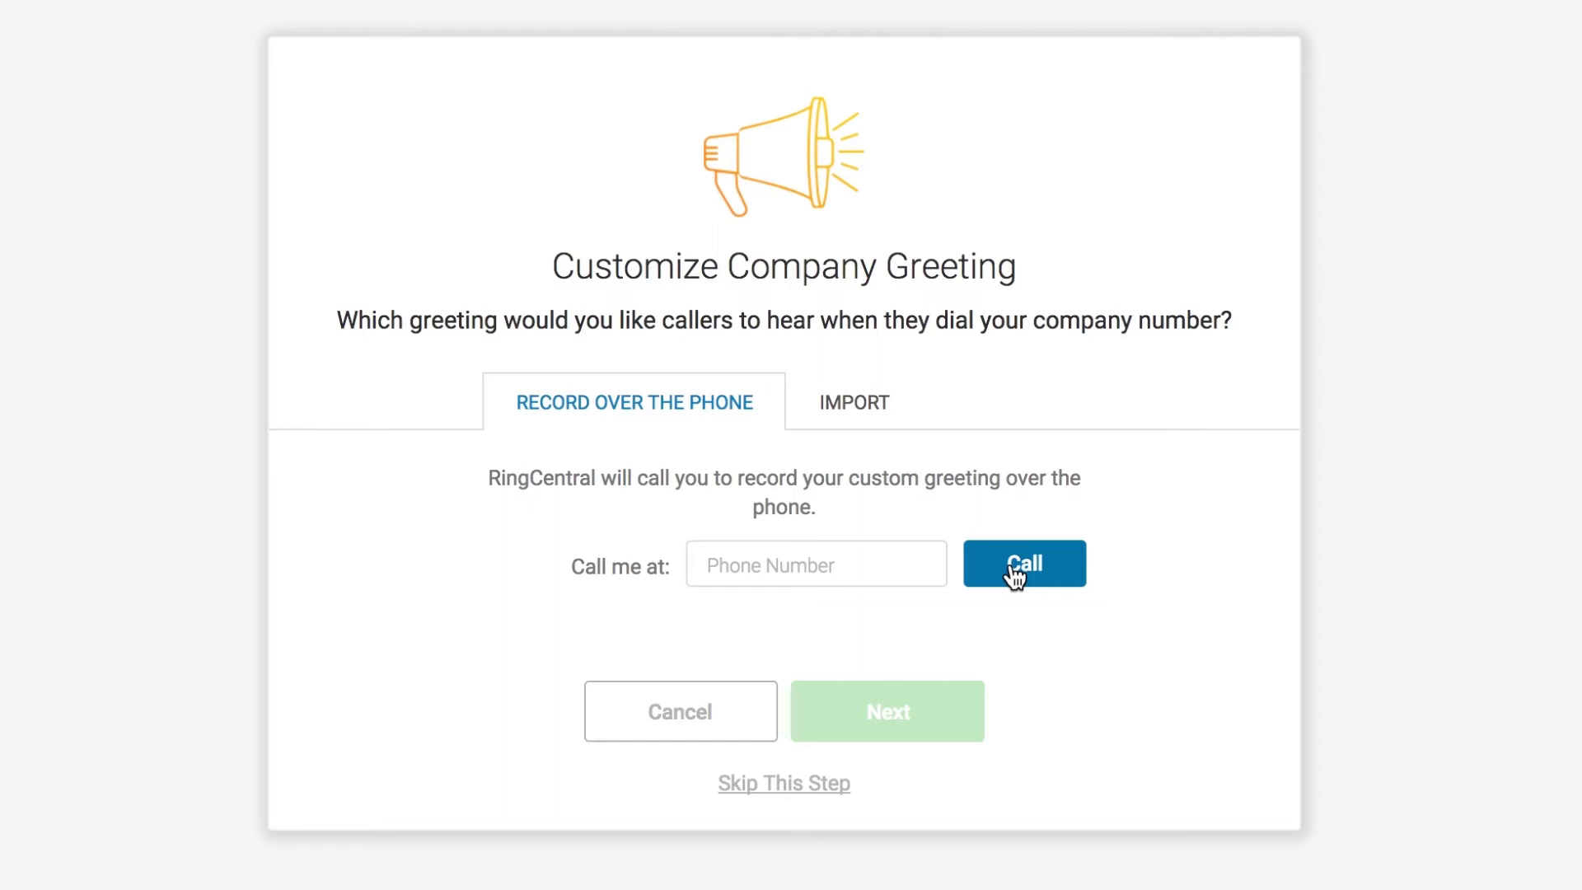
left_click(868, 417)
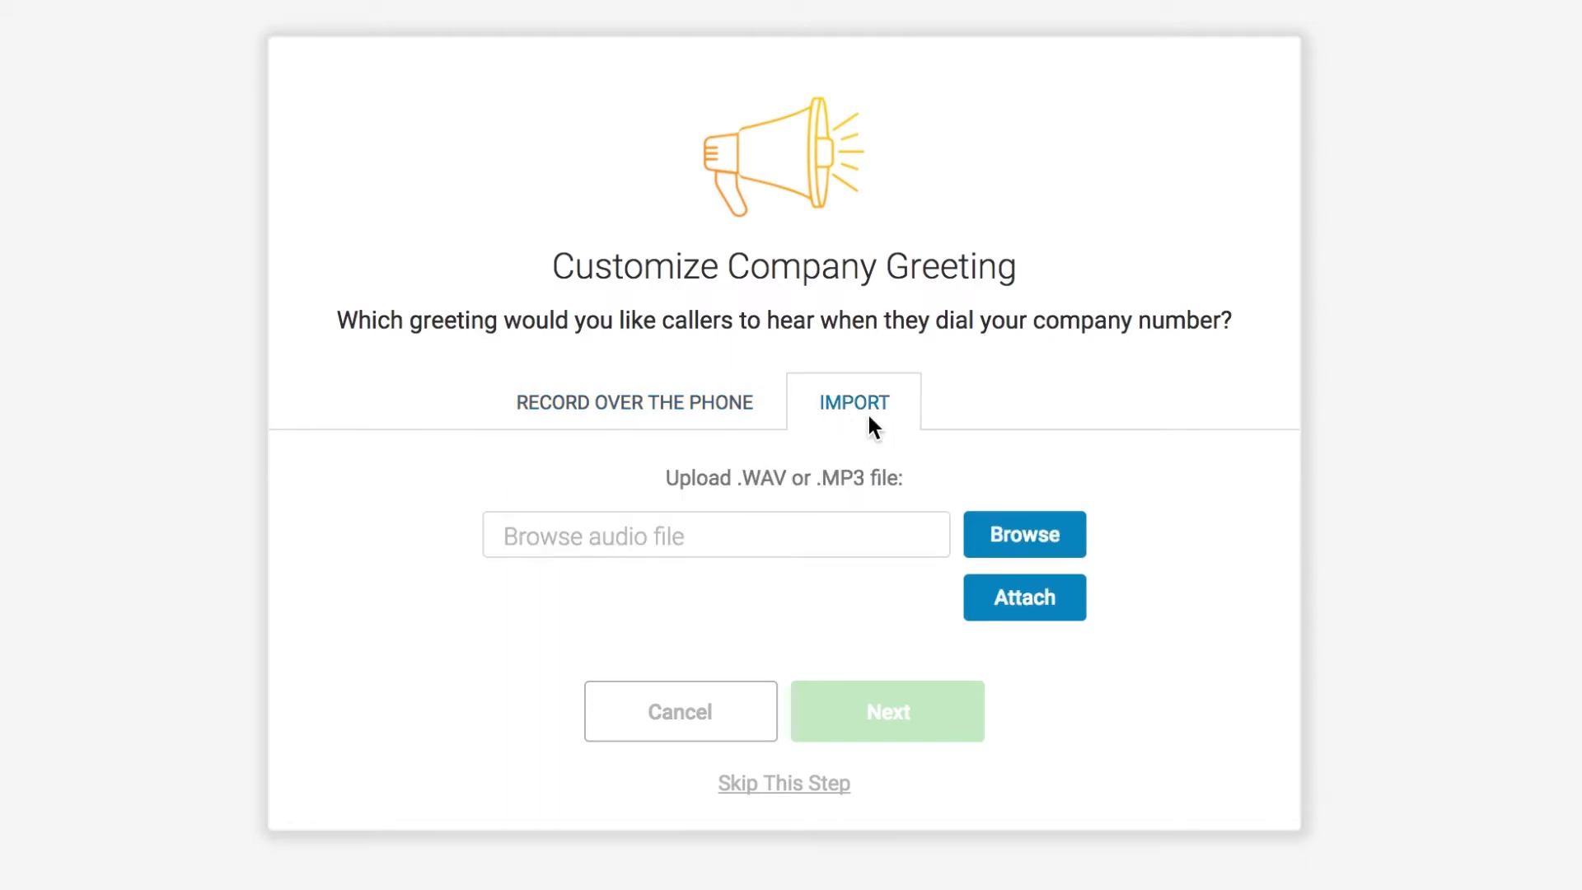
left_click(766, 781)
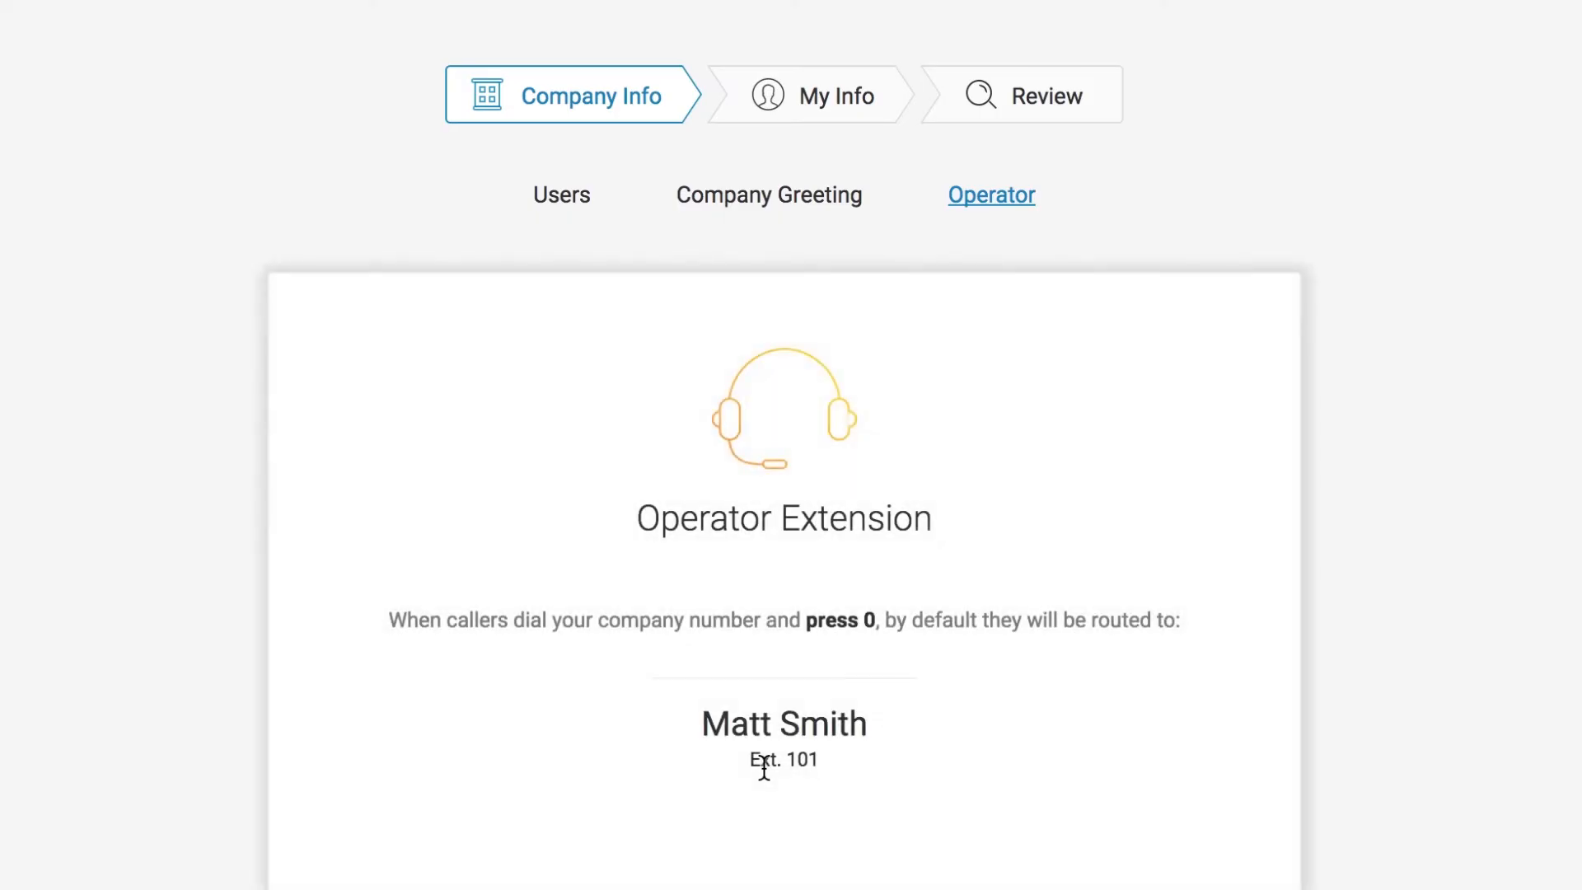
Step: Check the operator list but keep extension 101 as operator, then skip ahead
scroll(765, 768, "down", 1)
scroll(764, 770, "down", 2)
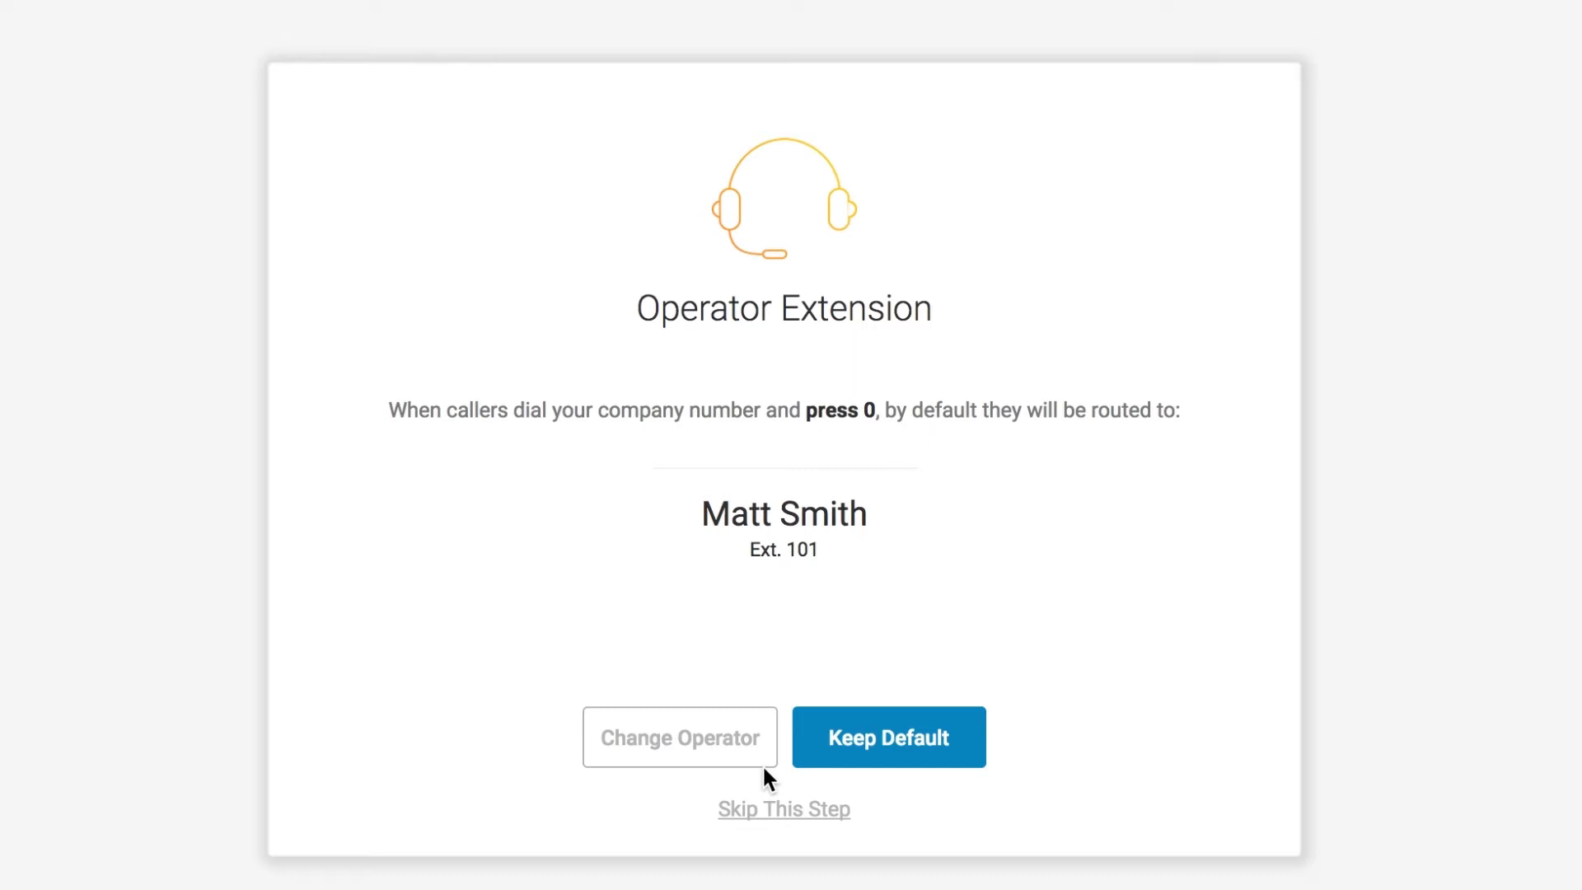
left_click(736, 749)
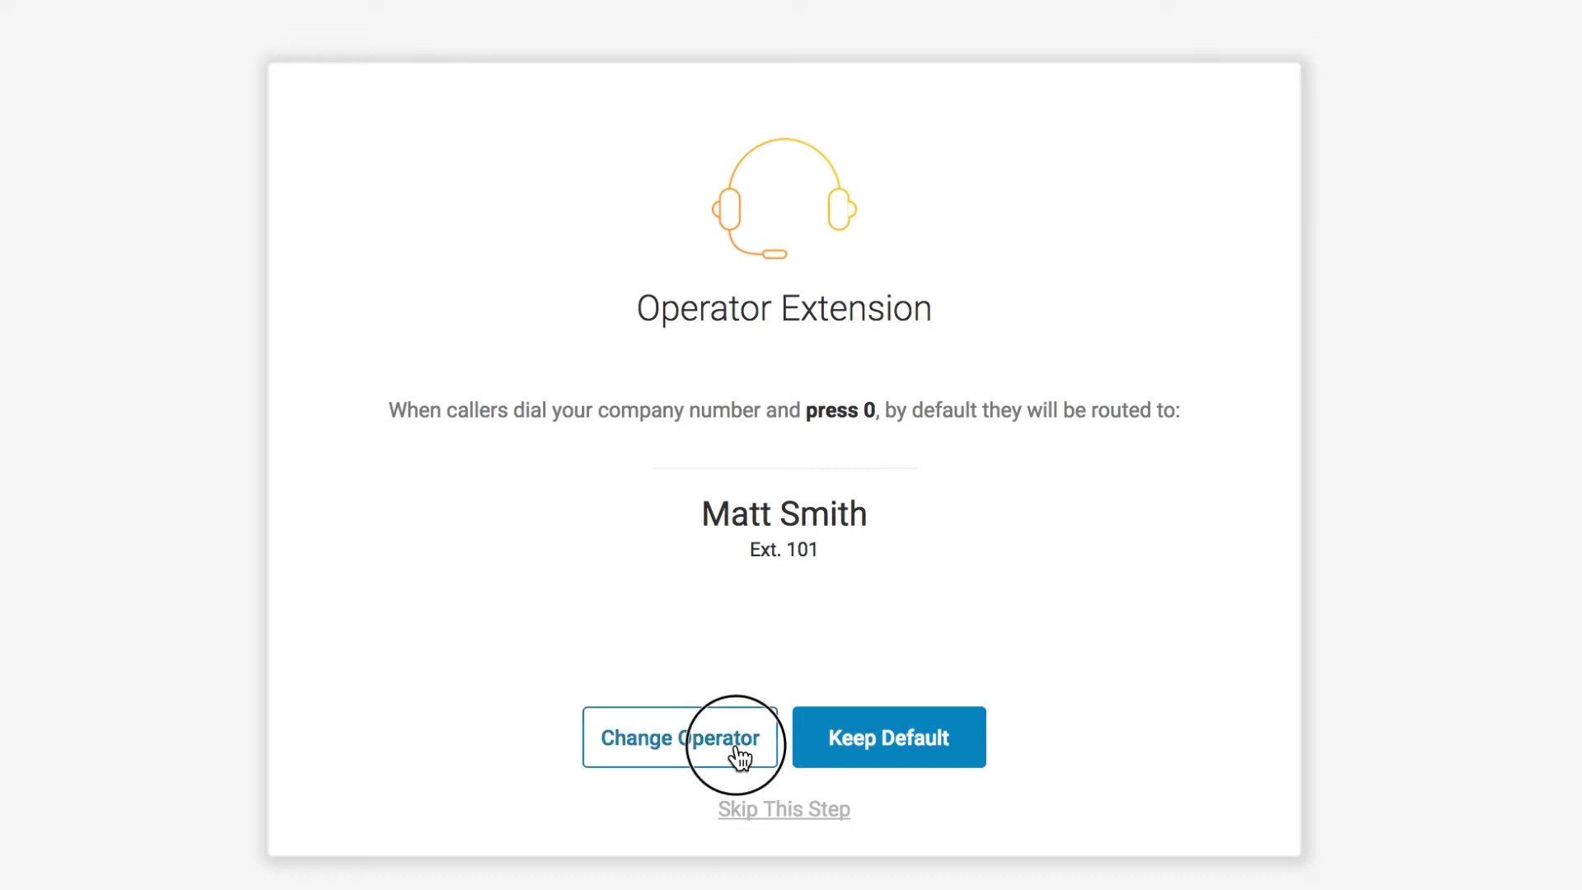
left_click(1022, 473)
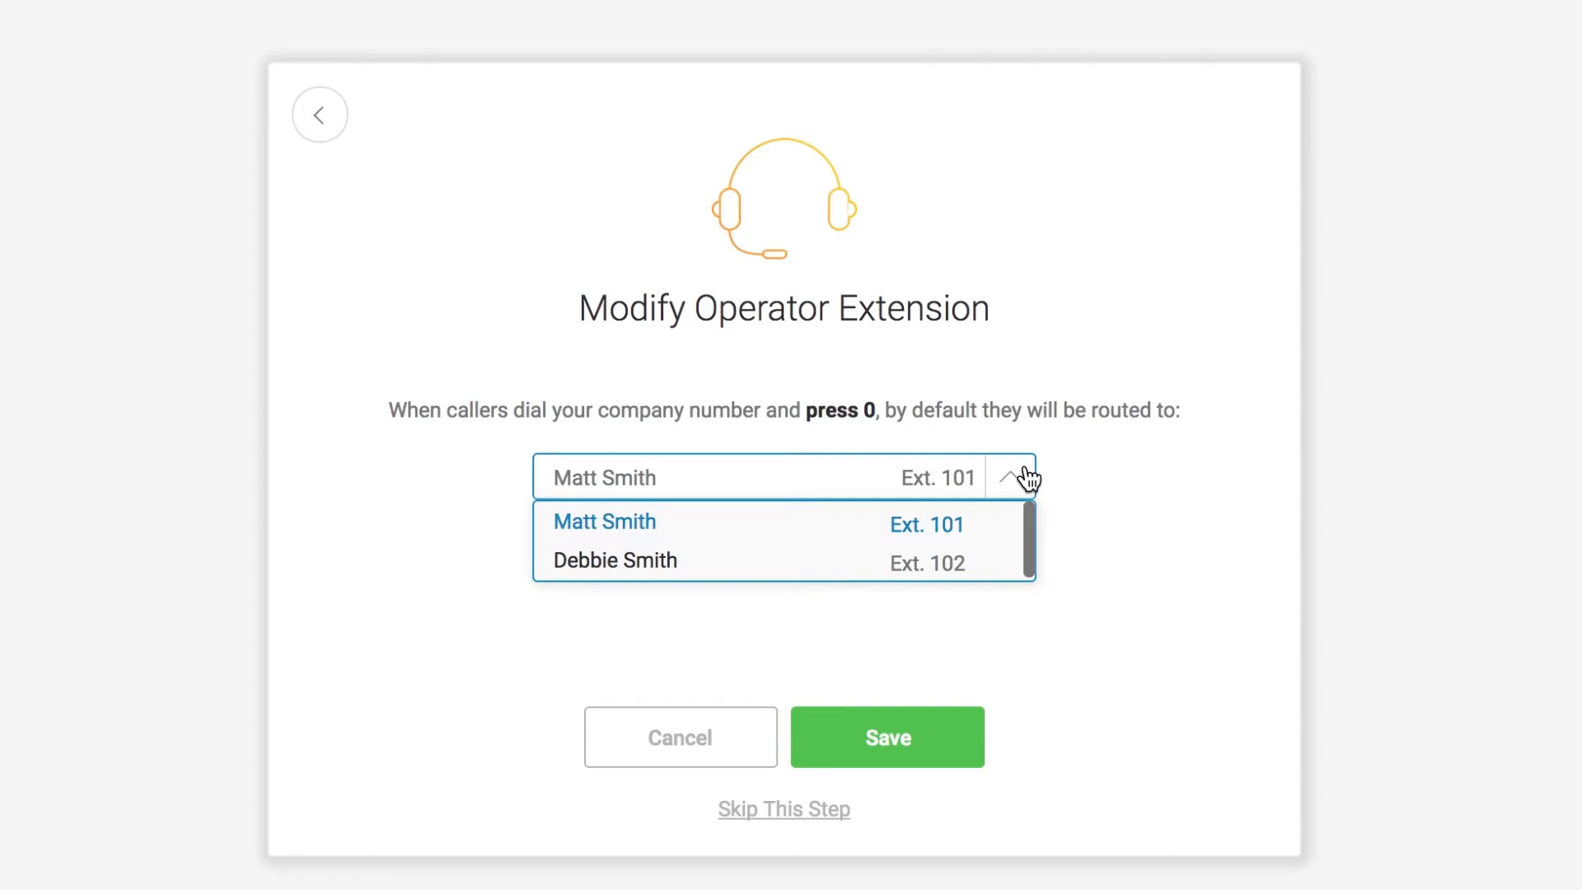
left_click(1027, 477)
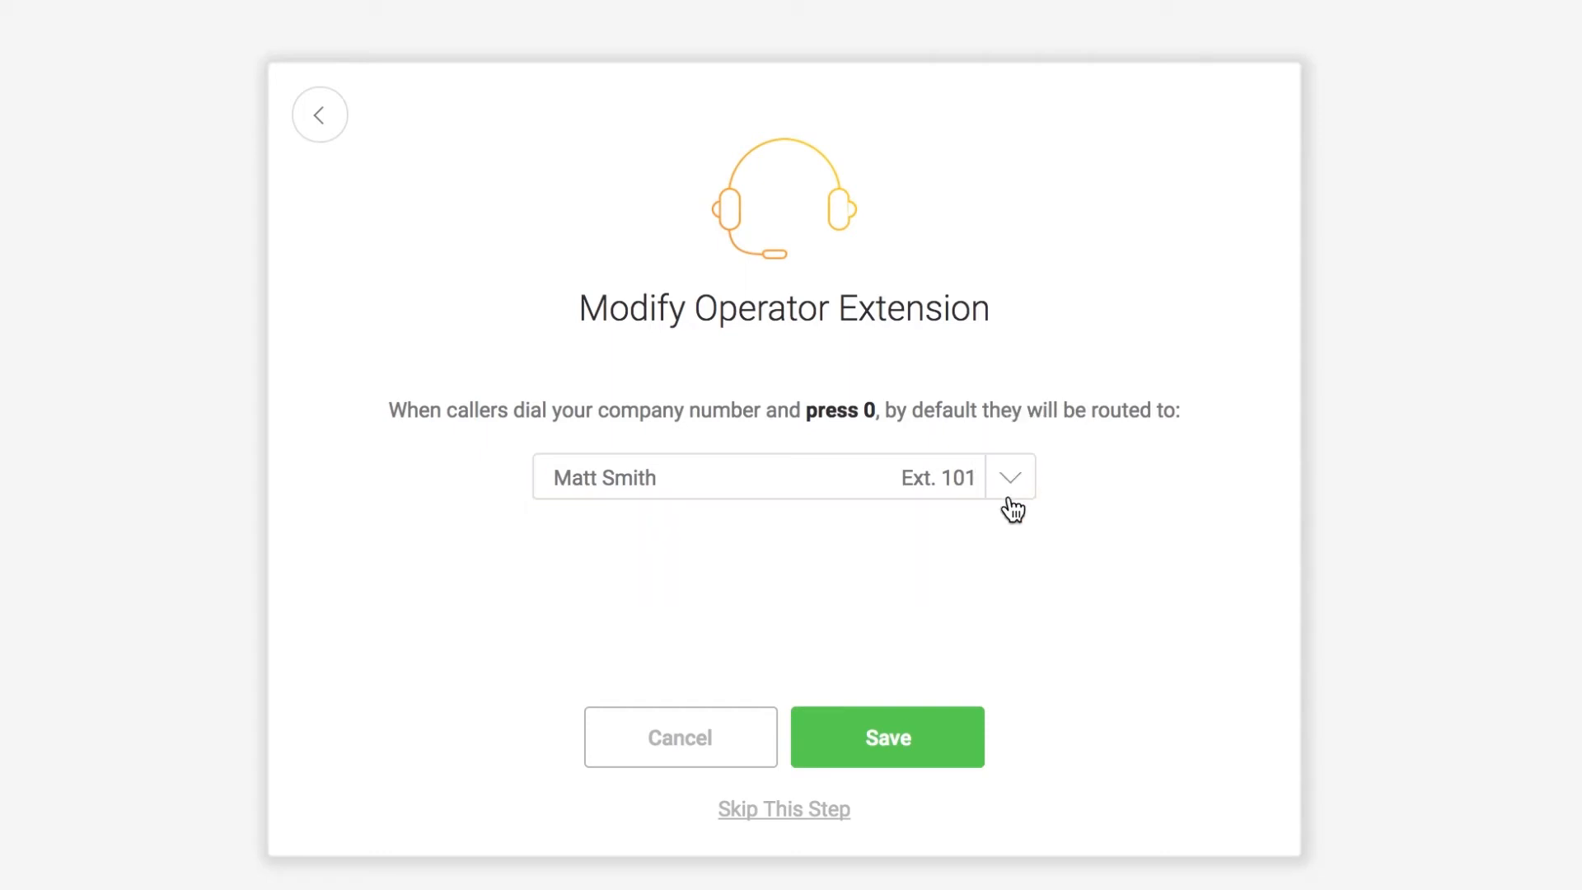
left_click(813, 814)
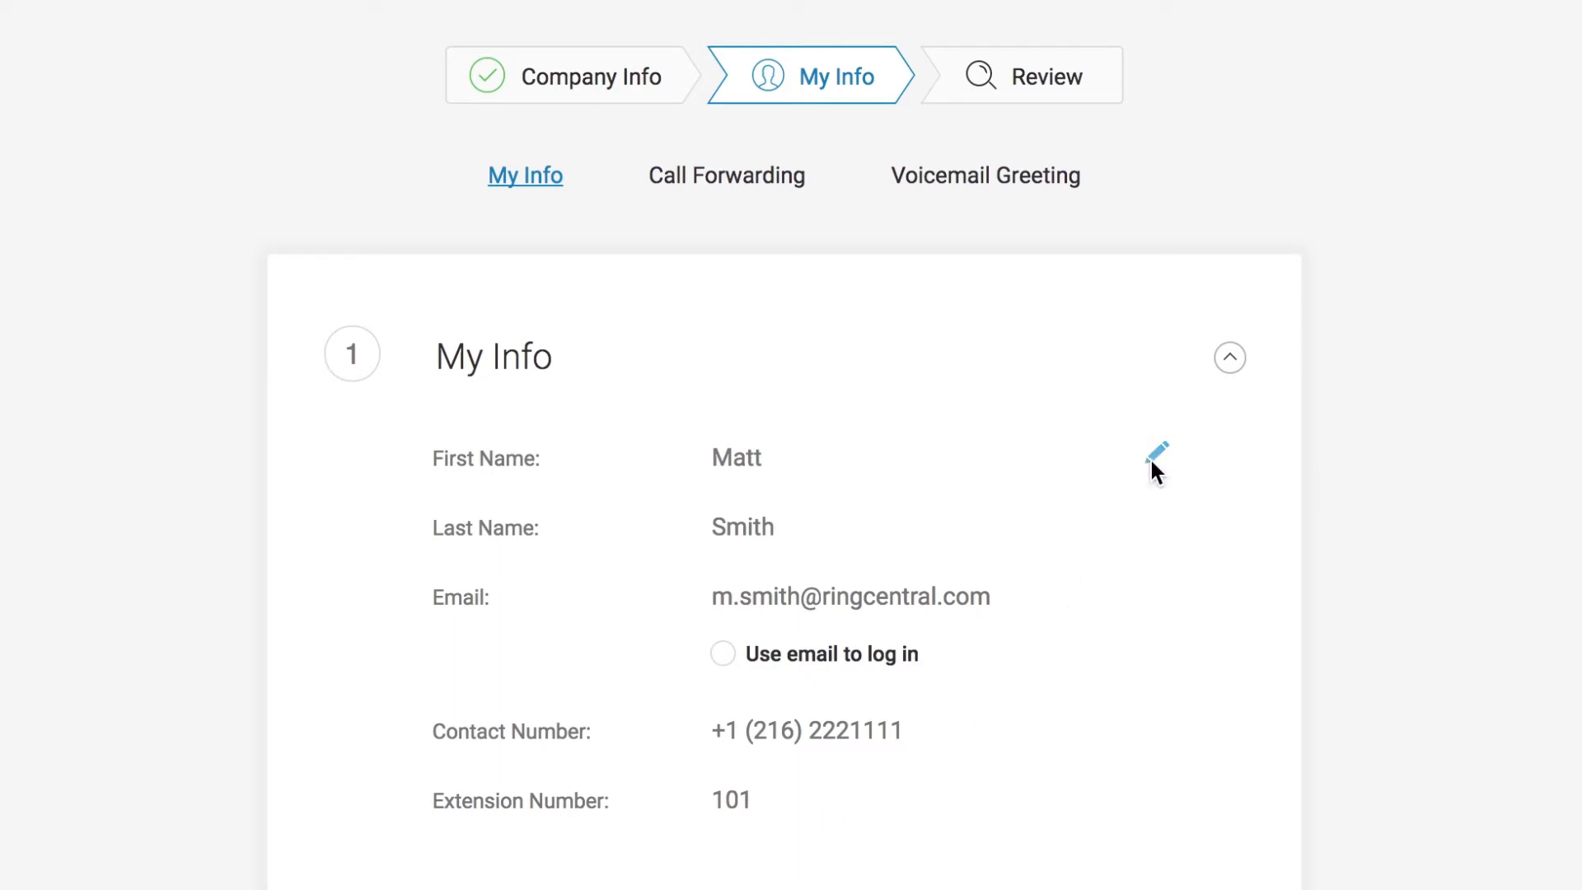
Step: Keep US regional settings, fill in the emergency location address, and open the Emergency Service terms
scroll(1151, 463, "down", 10)
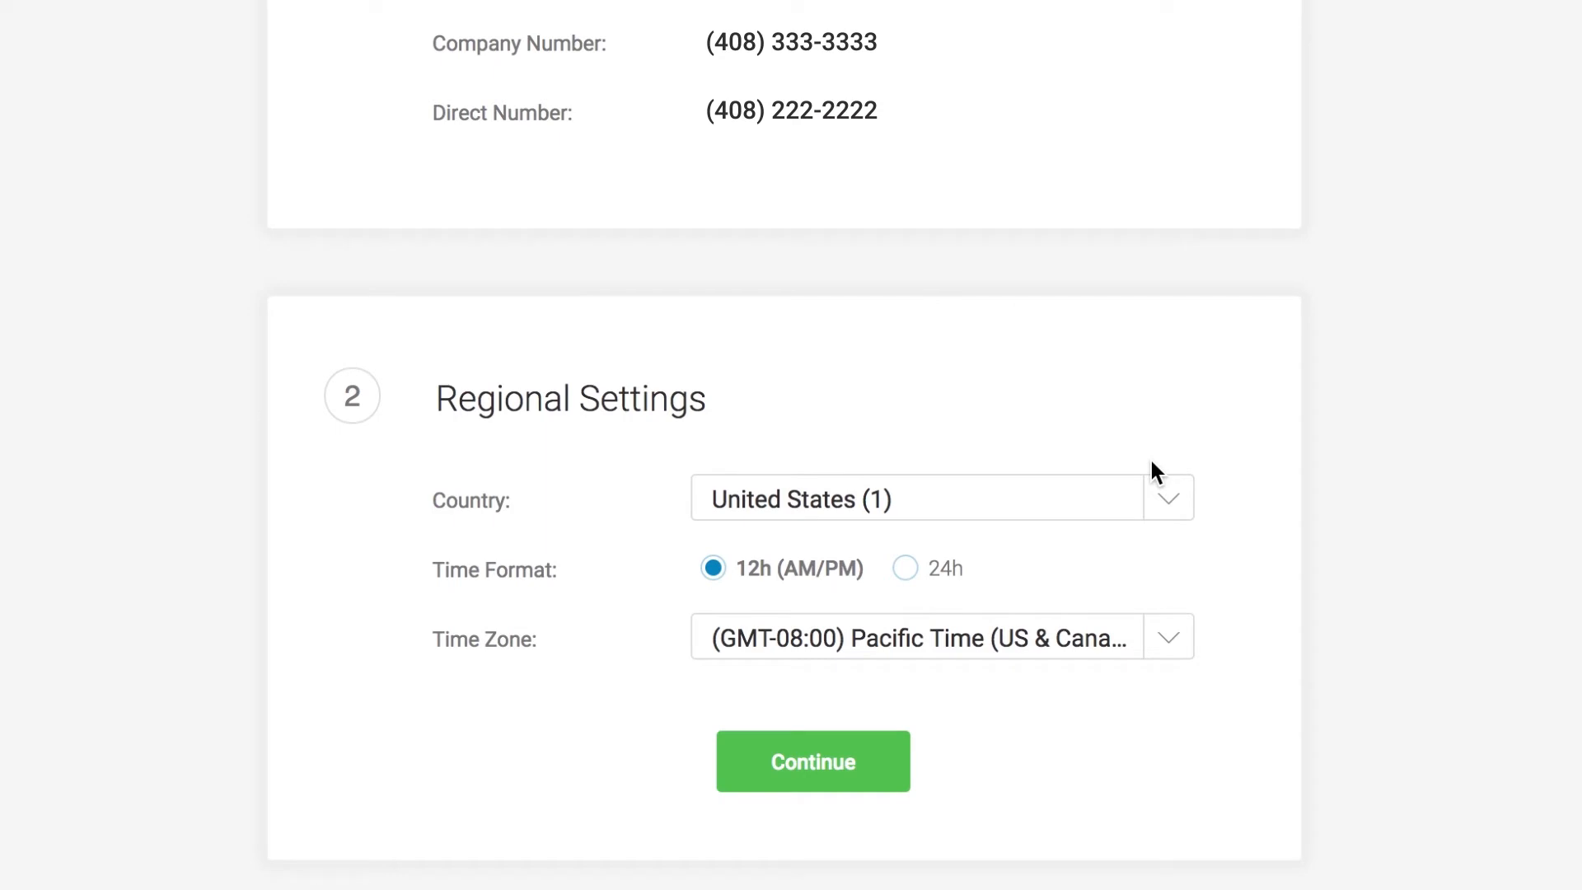
left_click(880, 761)
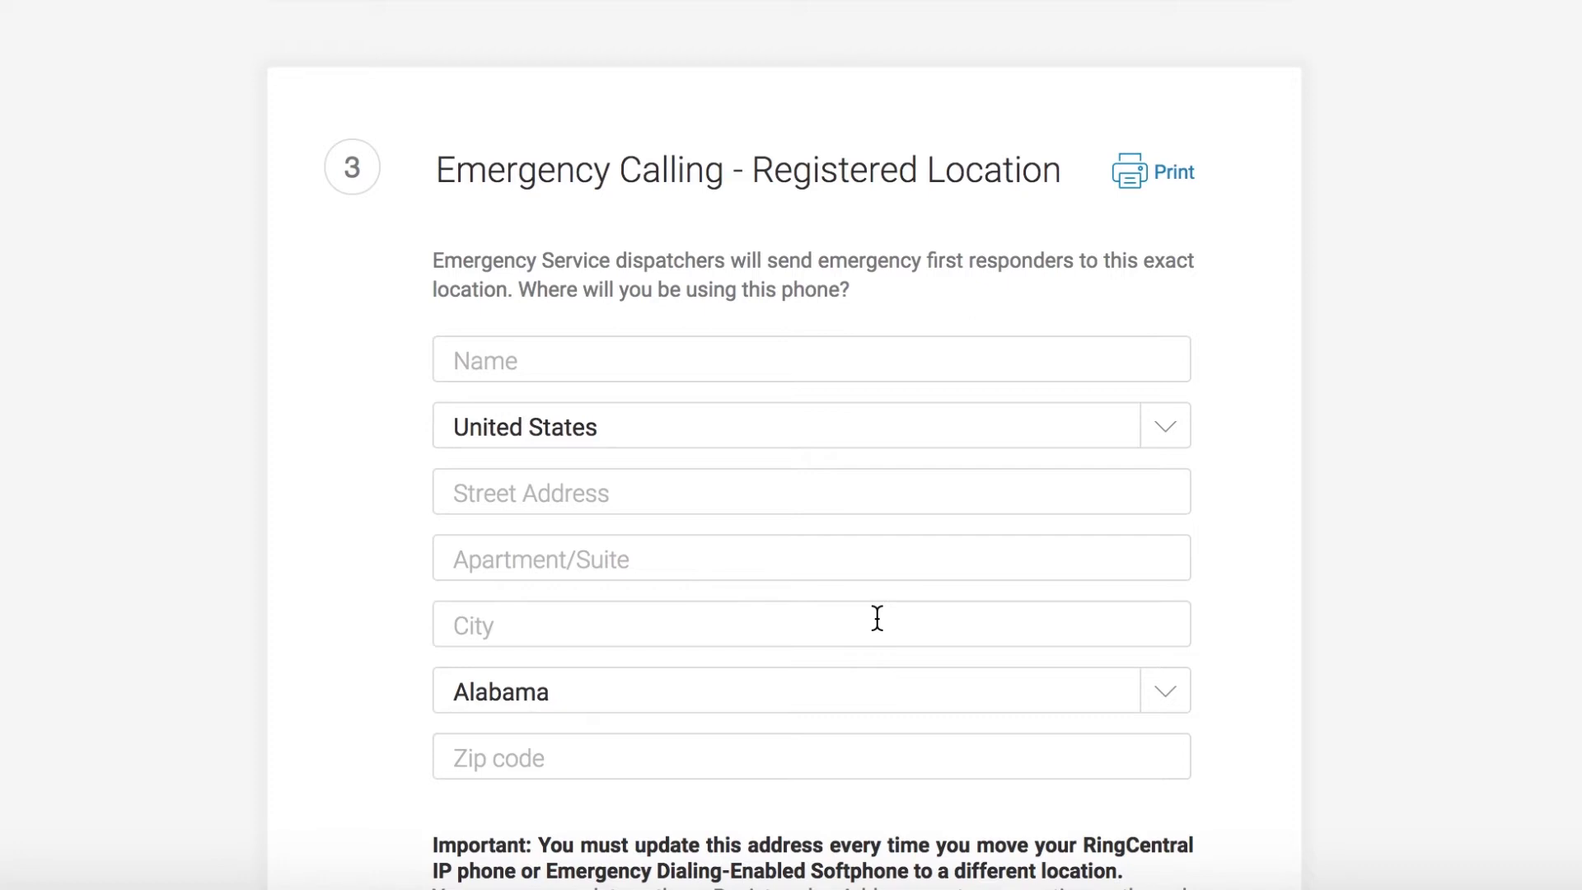
left_click(992, 344)
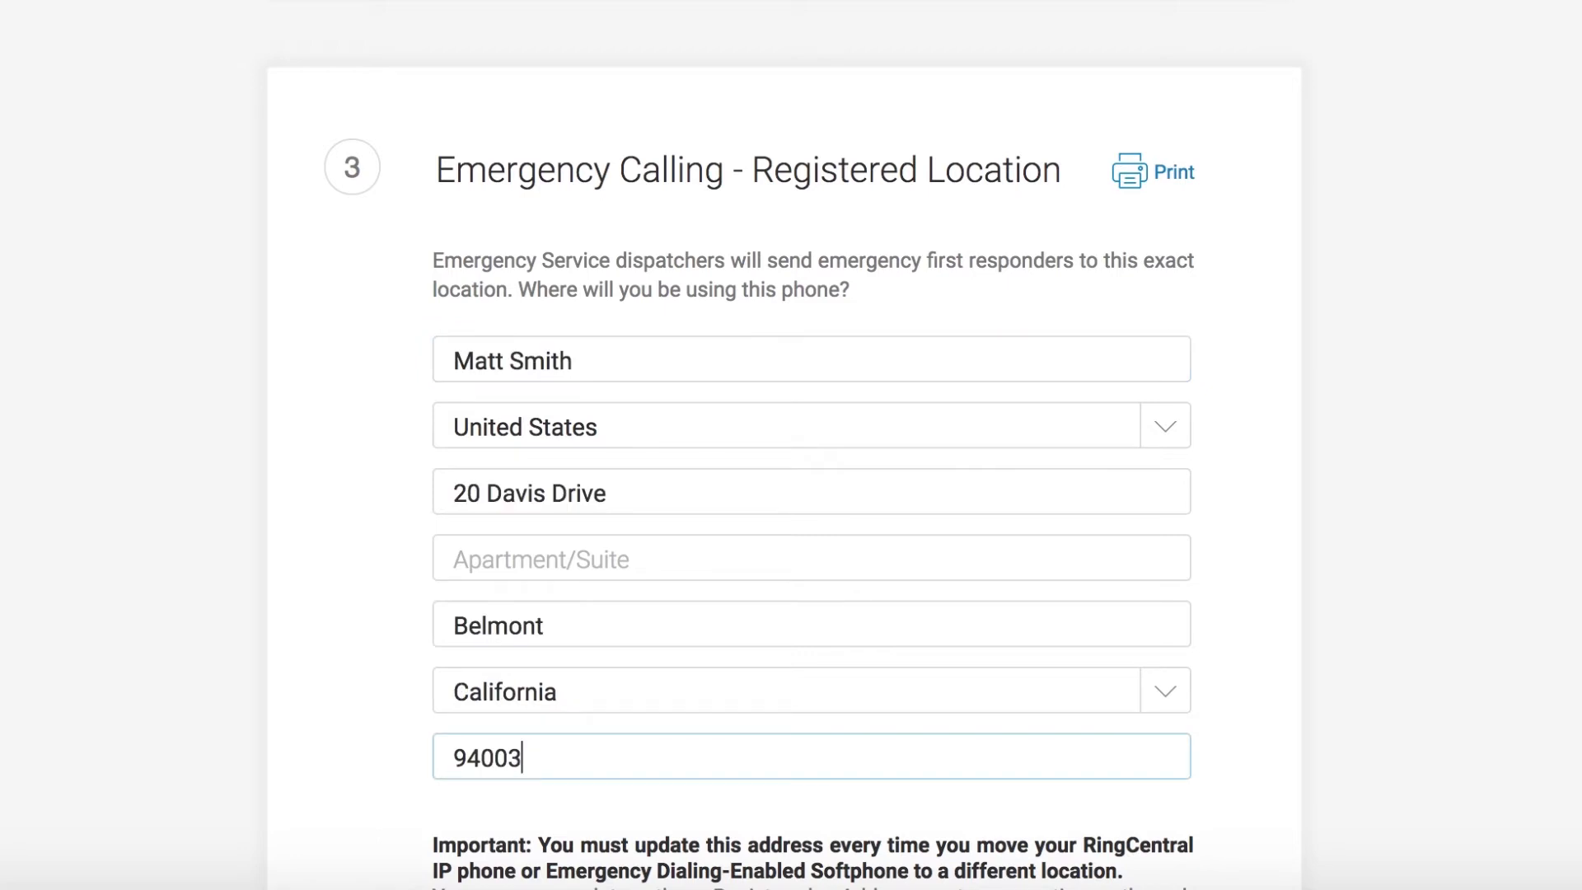
scroll(784, 473, "down", 6)
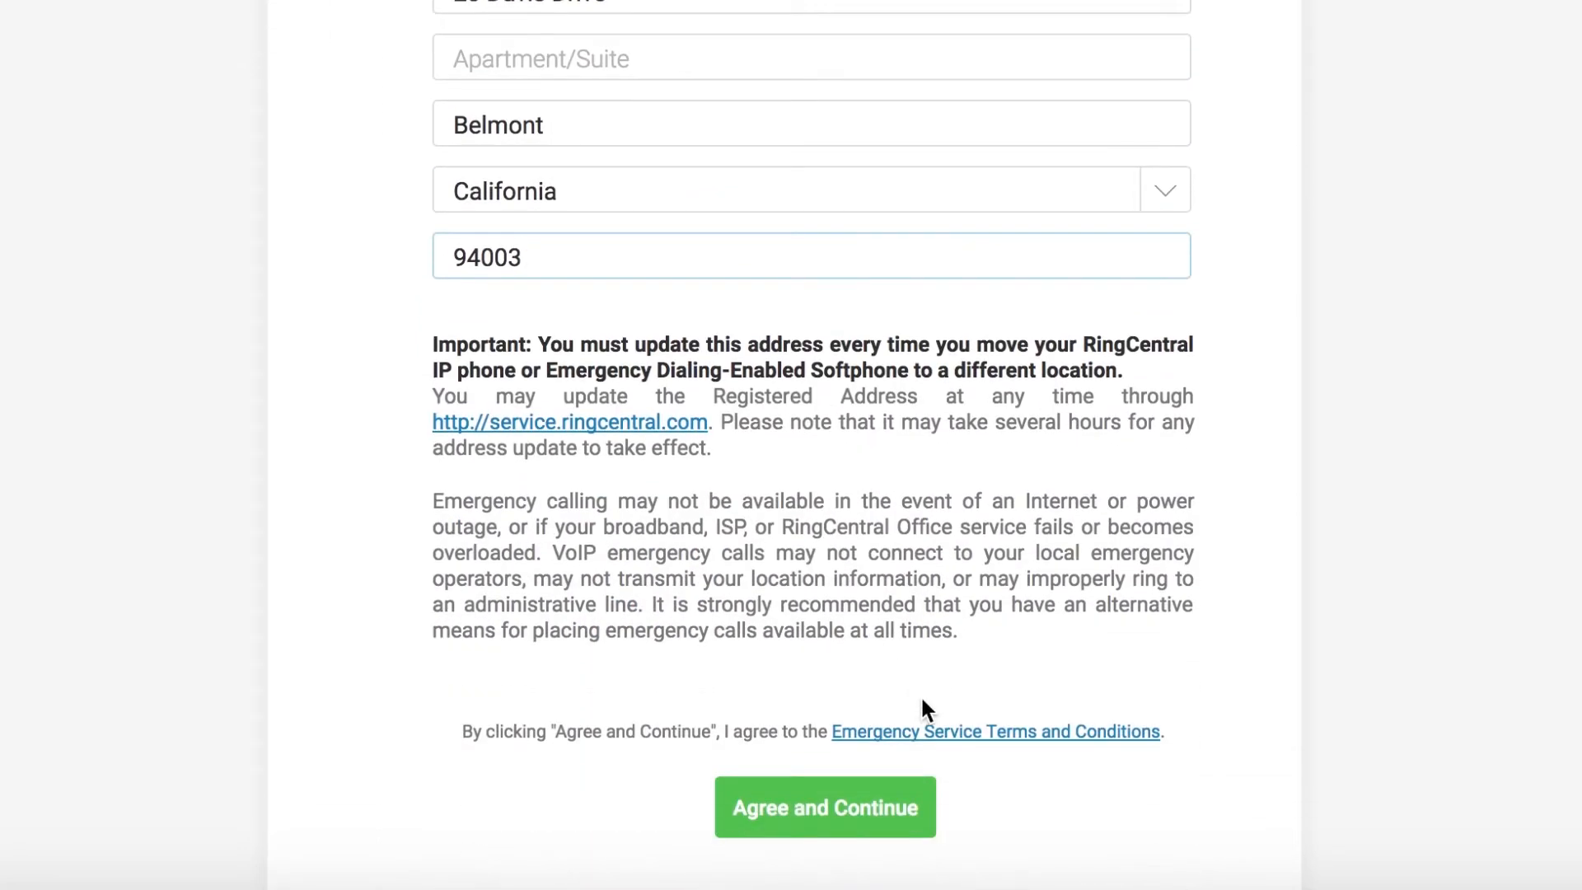
left_click(940, 741)
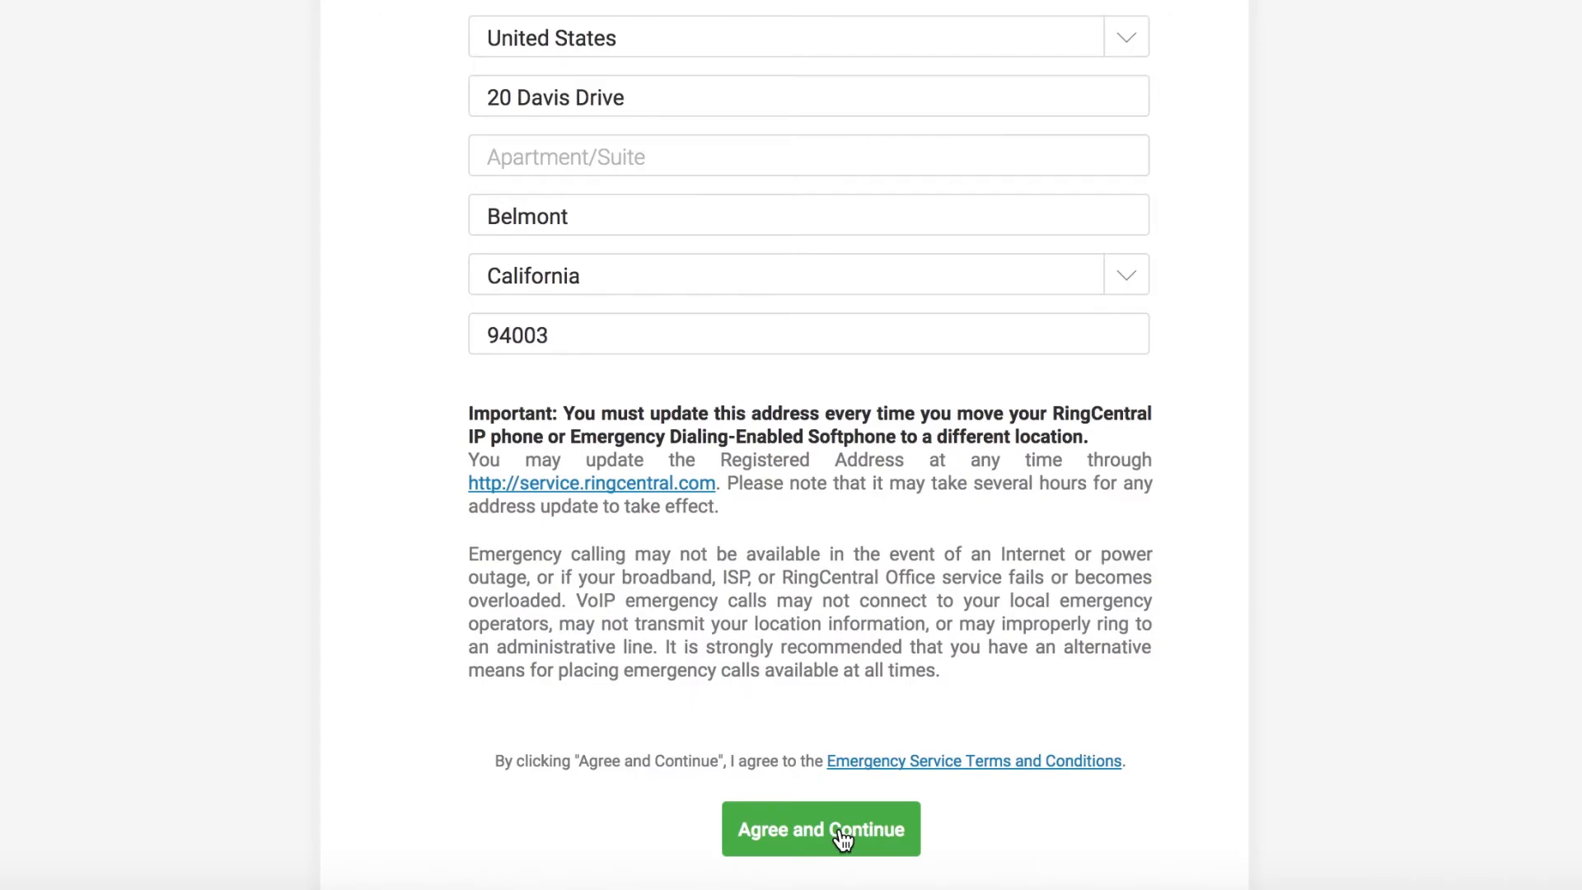
Step: Agree to the emergency service terms and continue
left_click(842, 837)
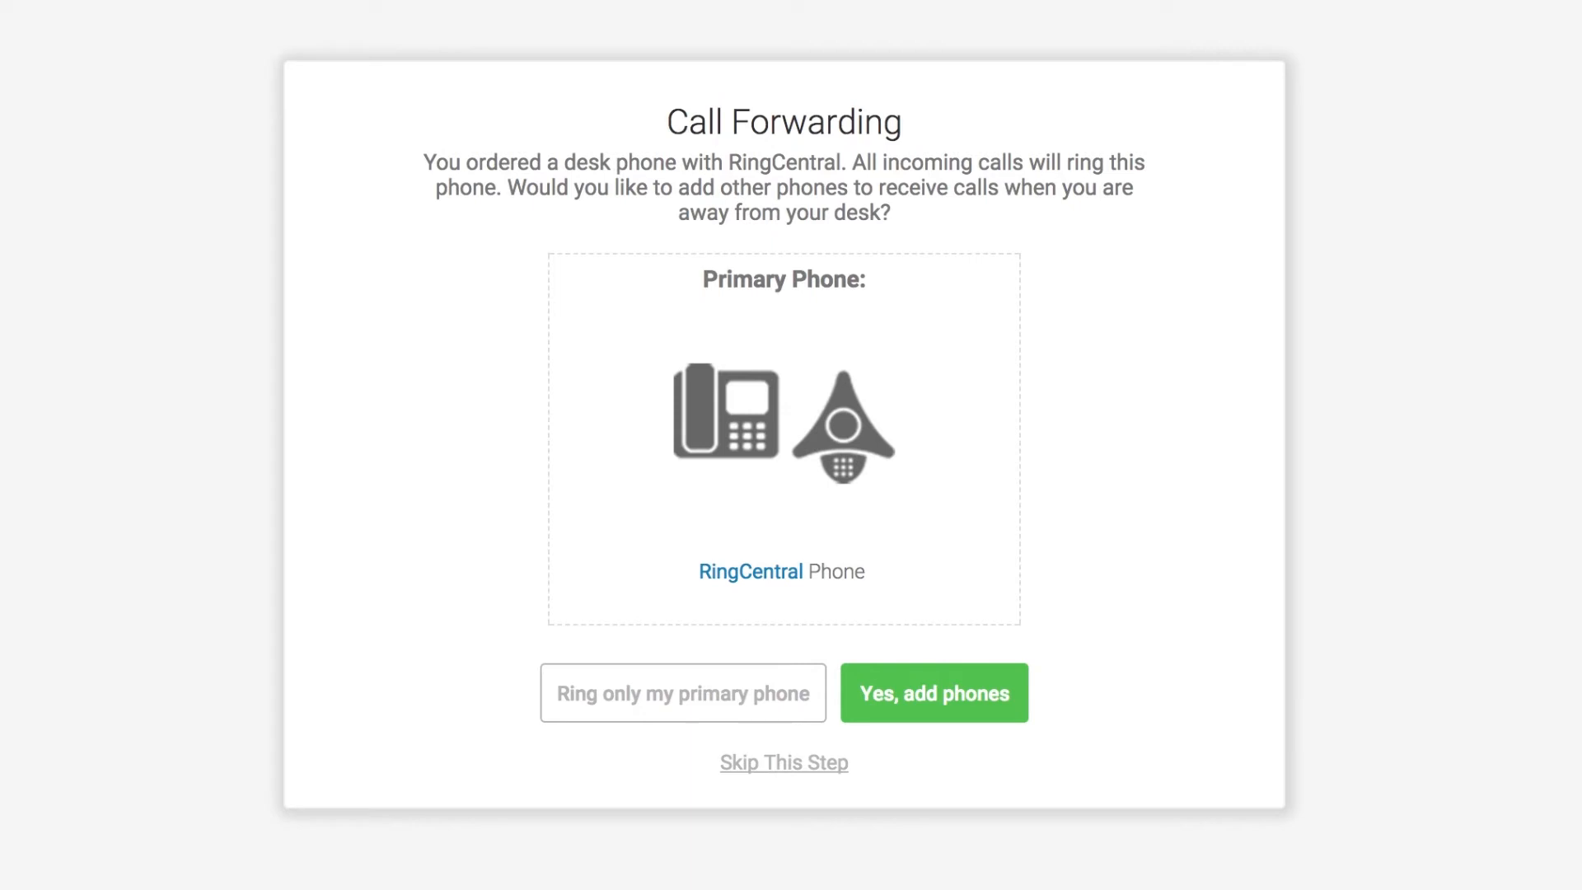
Step: Add an Other phone and a Home phone with their numbers as forwarding phones
left_click(952, 715)
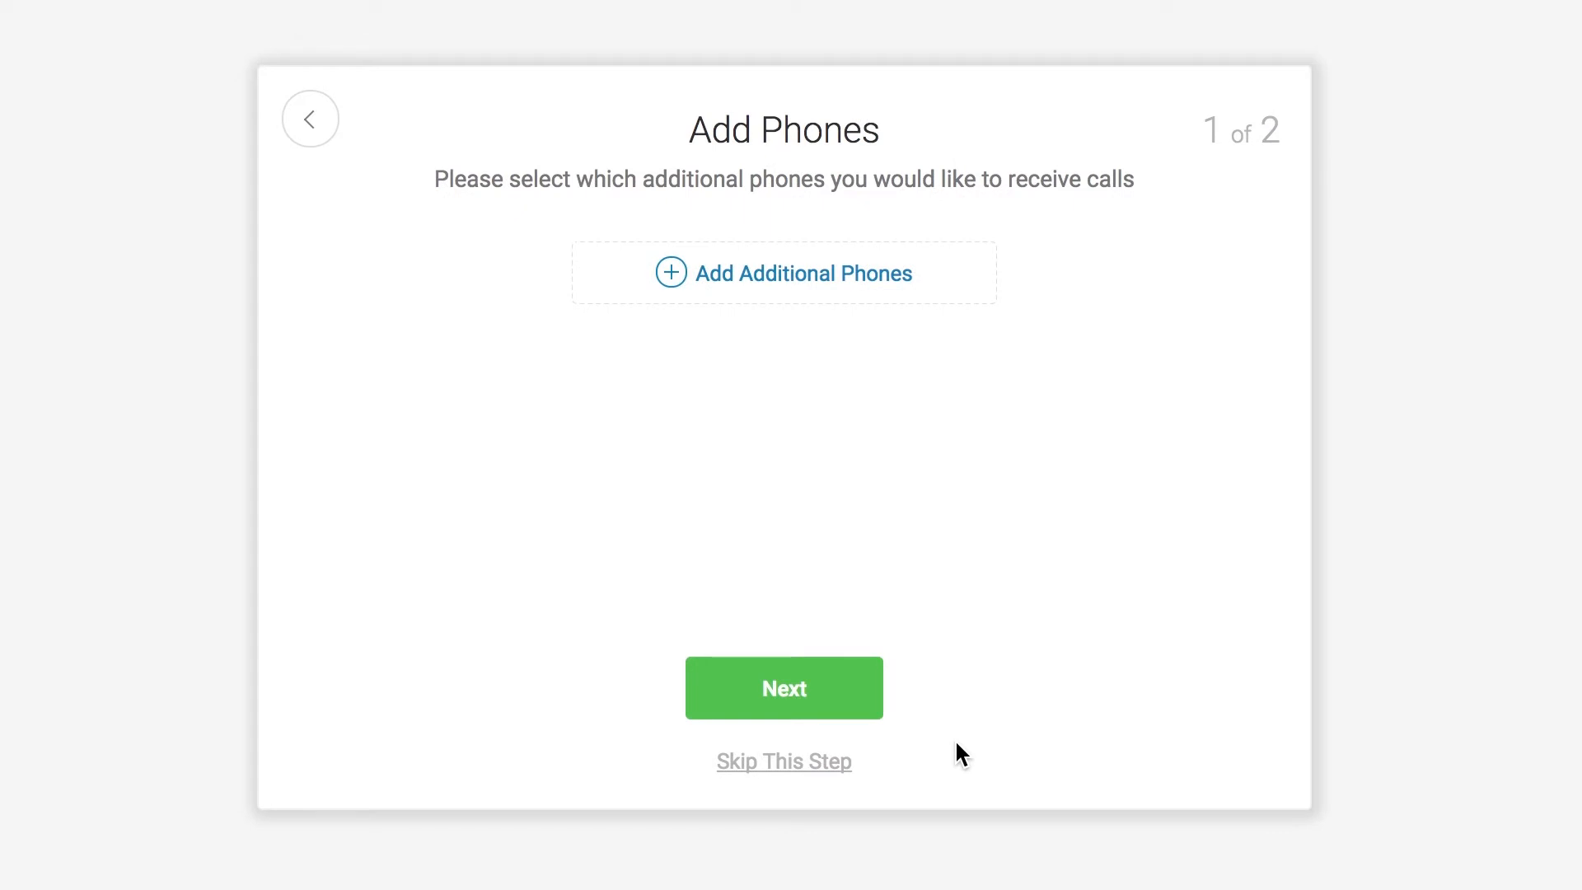
left_click(768, 283)
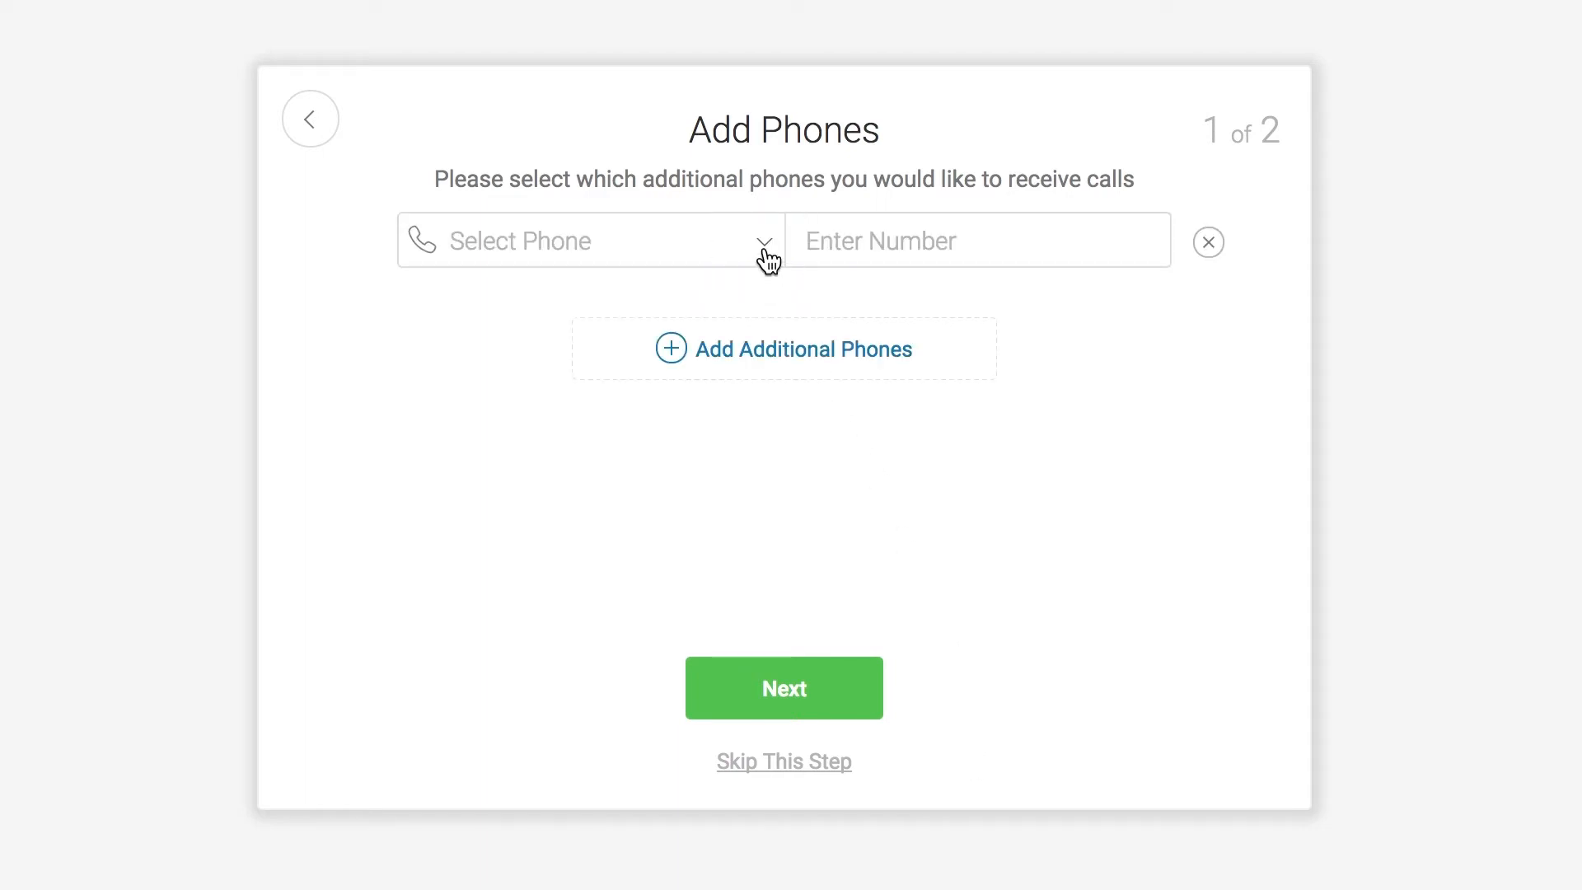
left_click(764, 260)
left_click(689, 425)
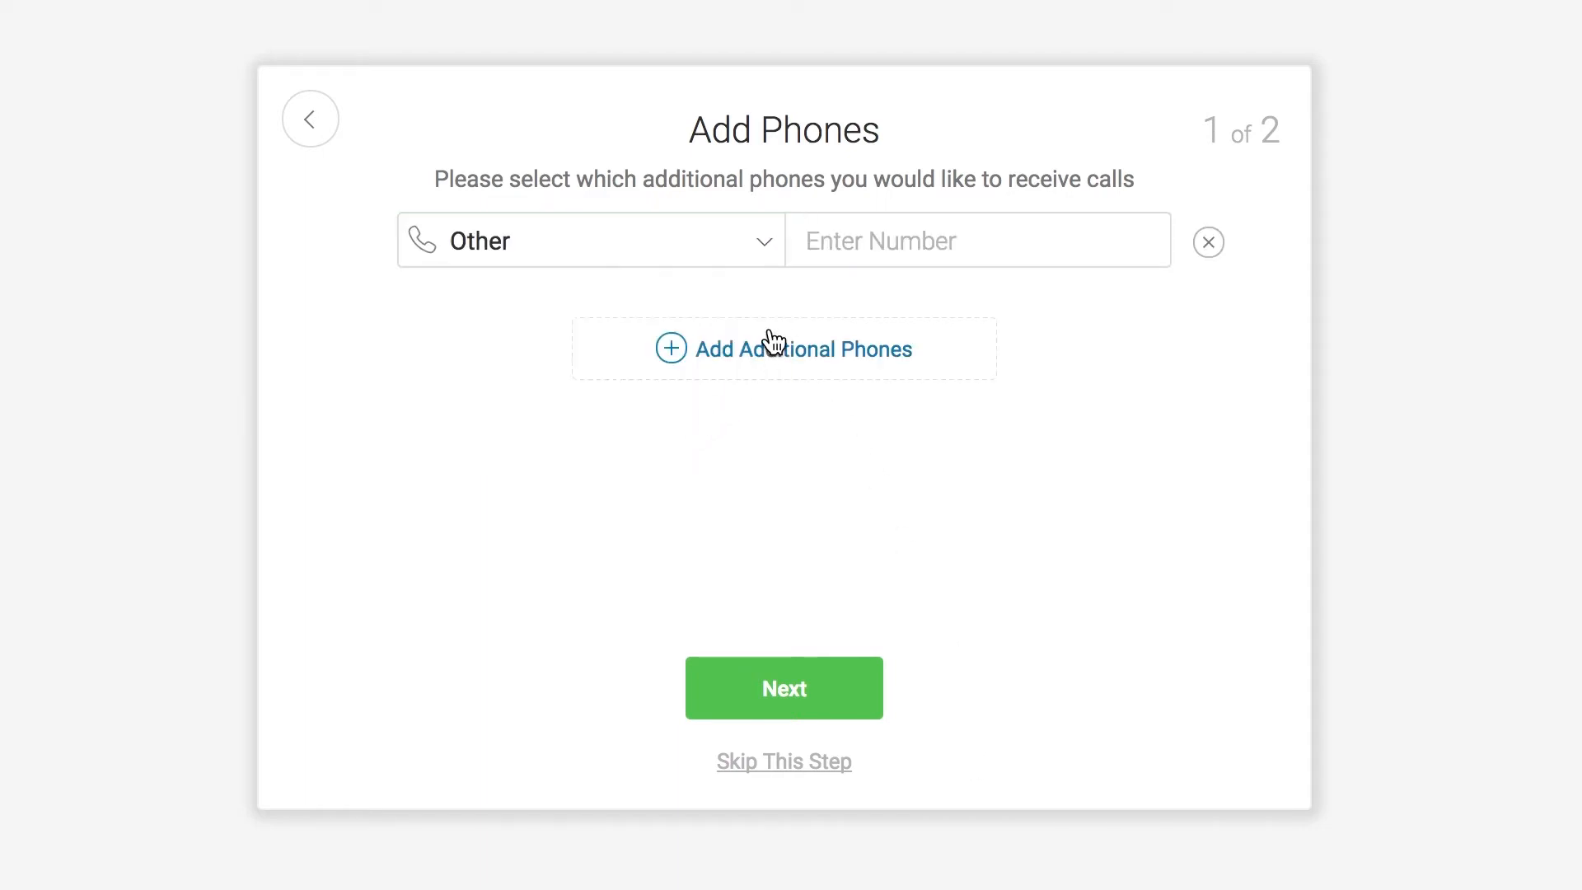
left_click(837, 250)
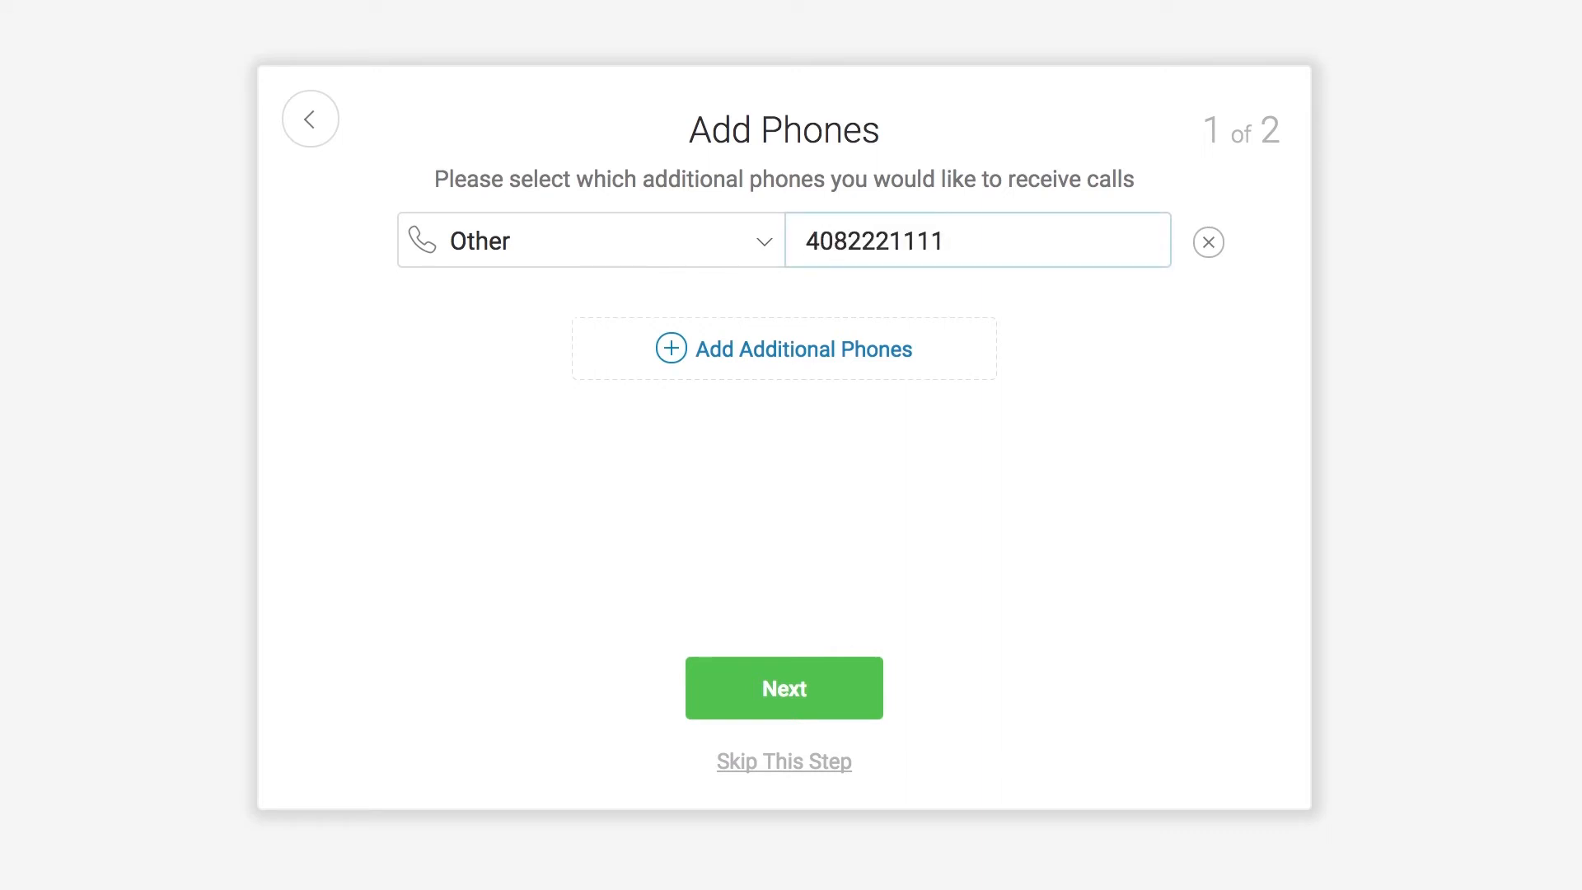
left_click(741, 356)
left_click(762, 329)
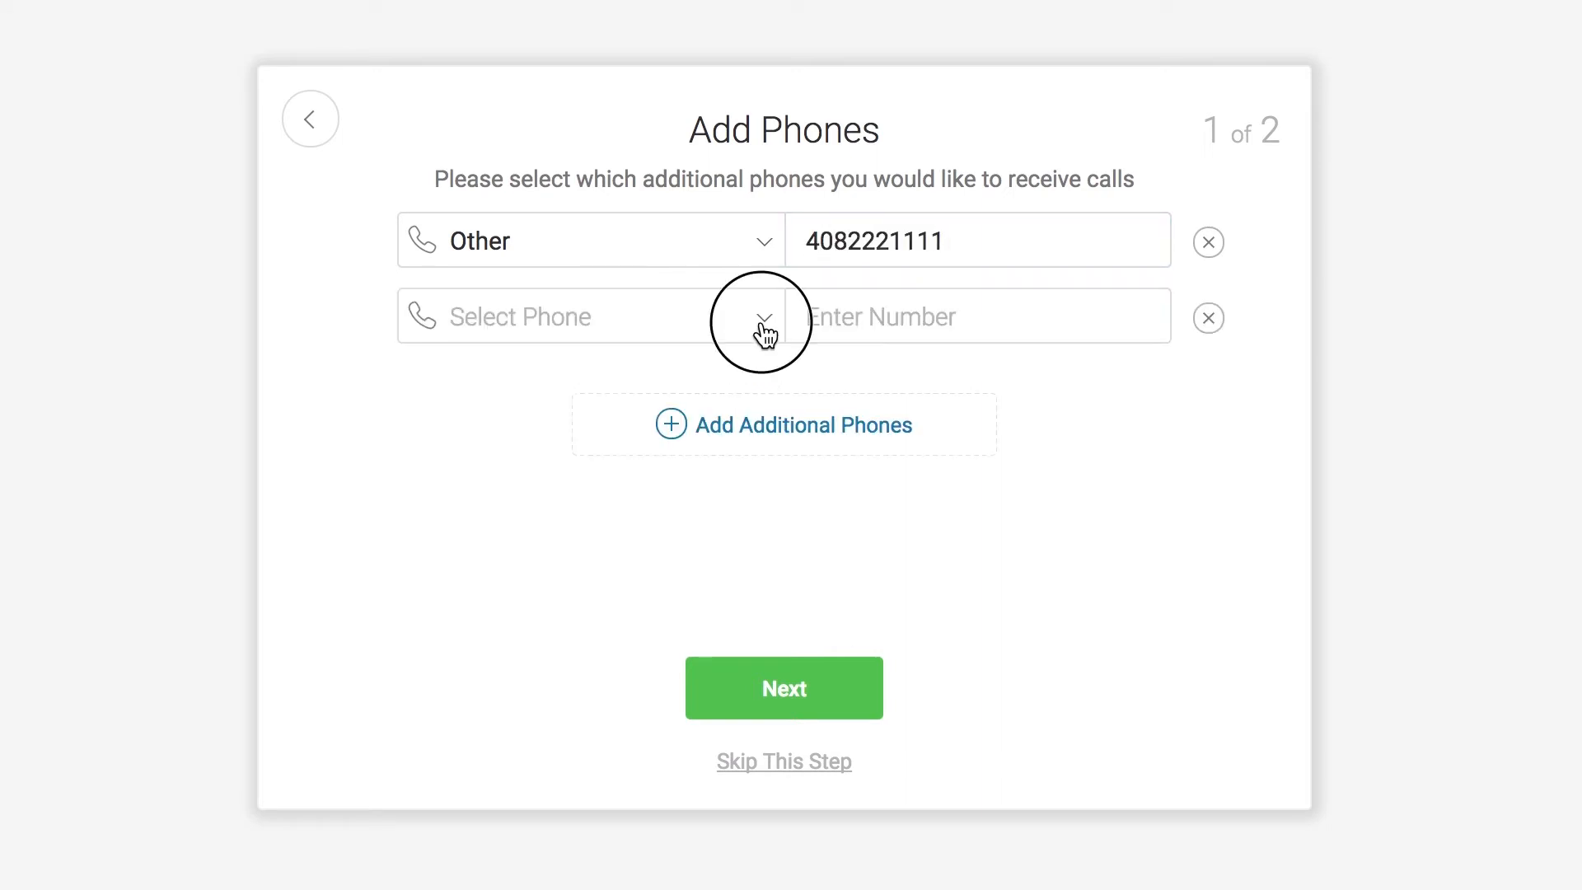
left_click(740, 412)
left_click(842, 325)
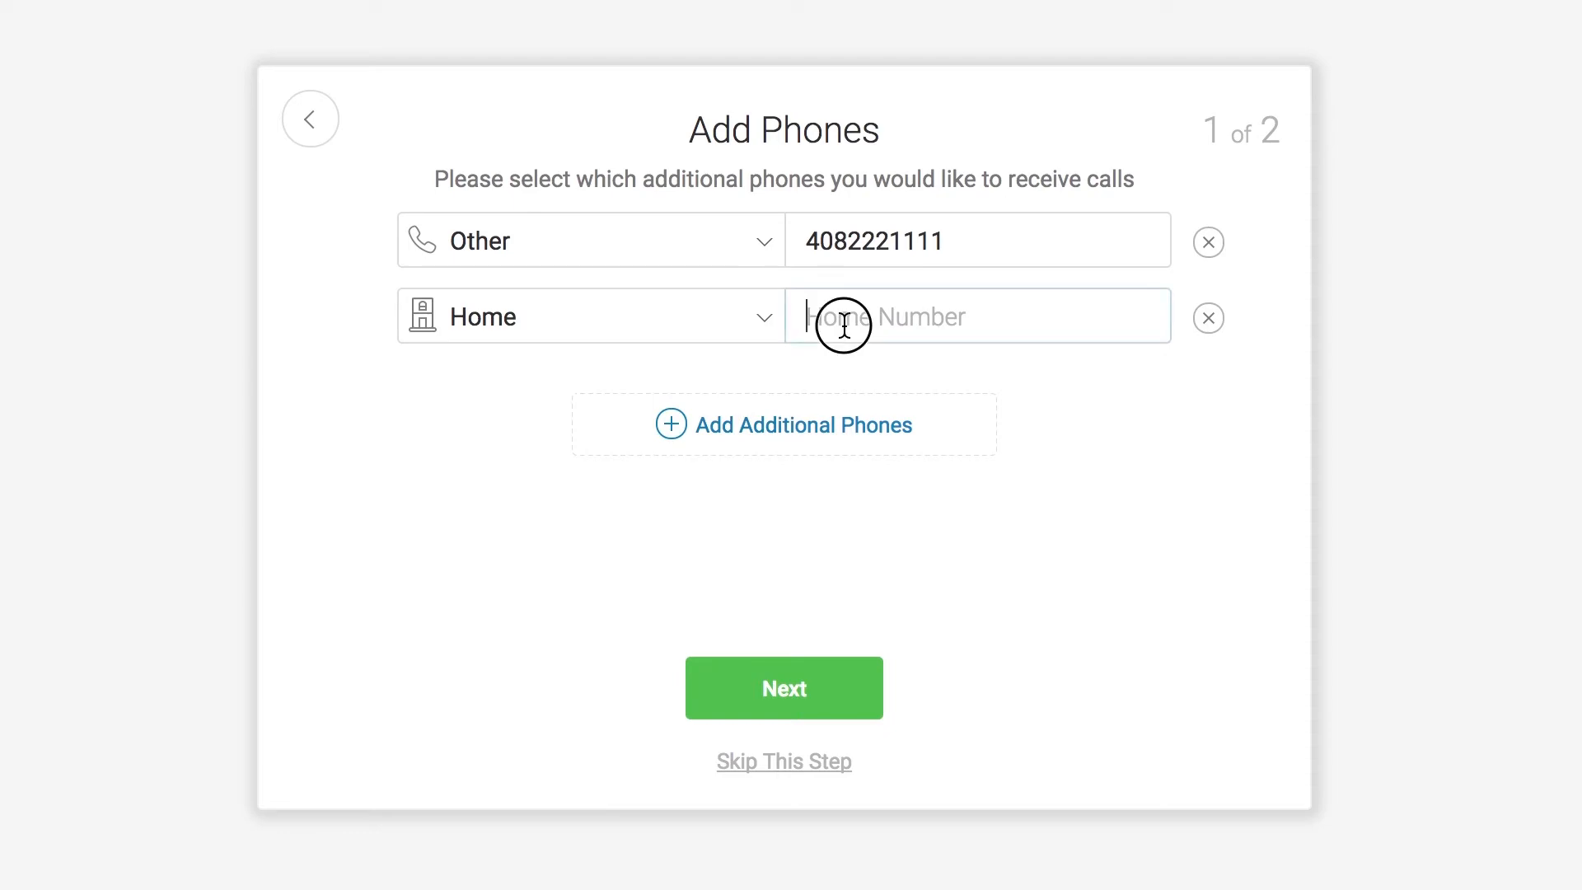
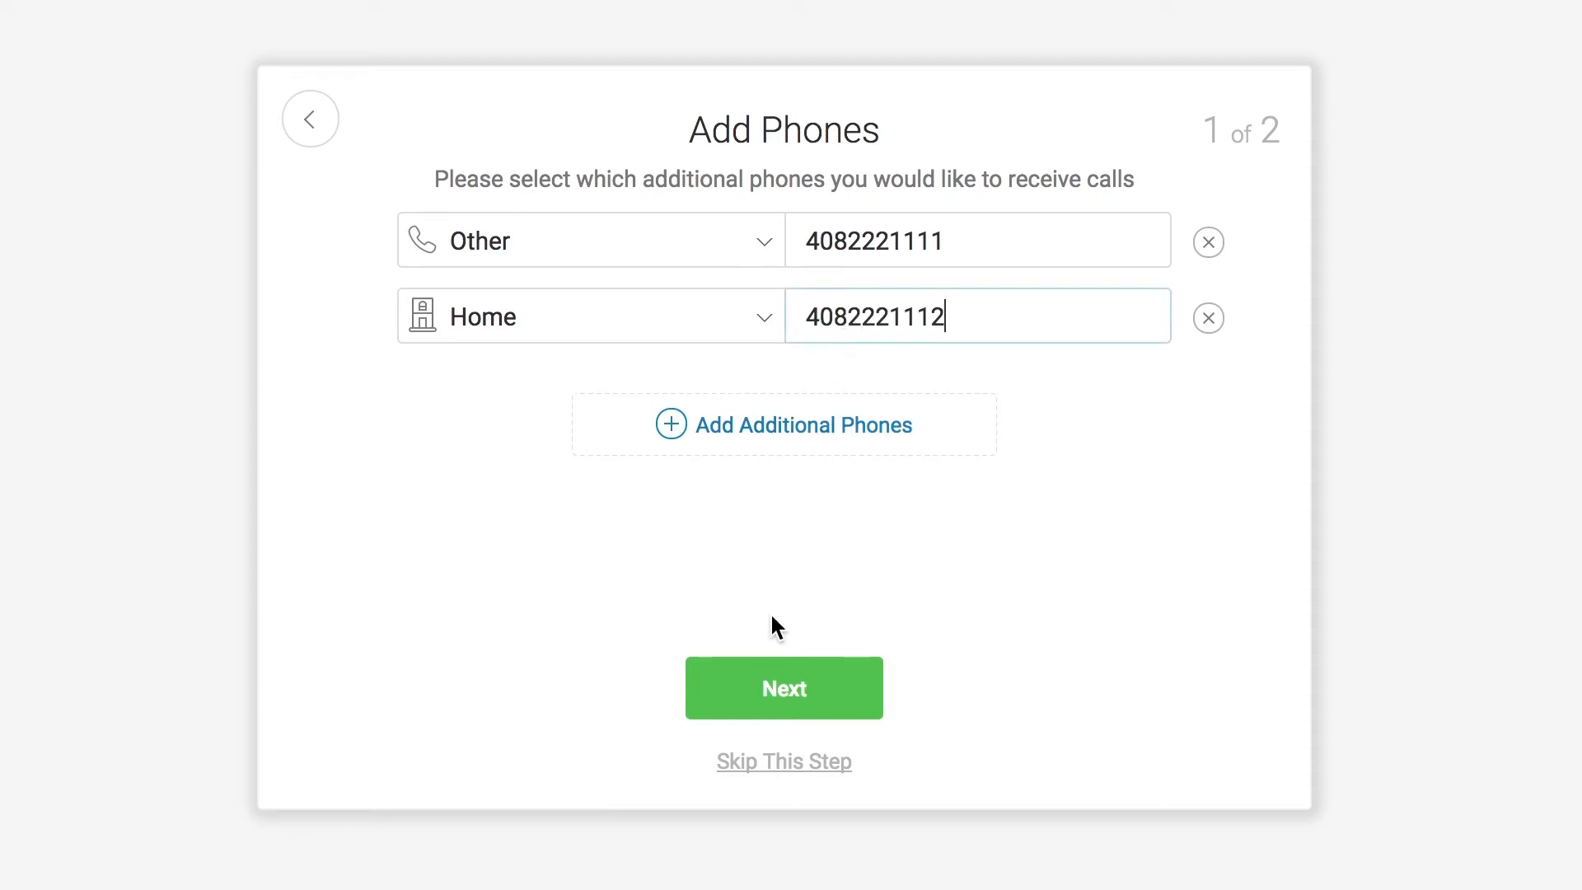
Step: Set call handling to ring both phones simultaneously and save it
left_click(755, 692)
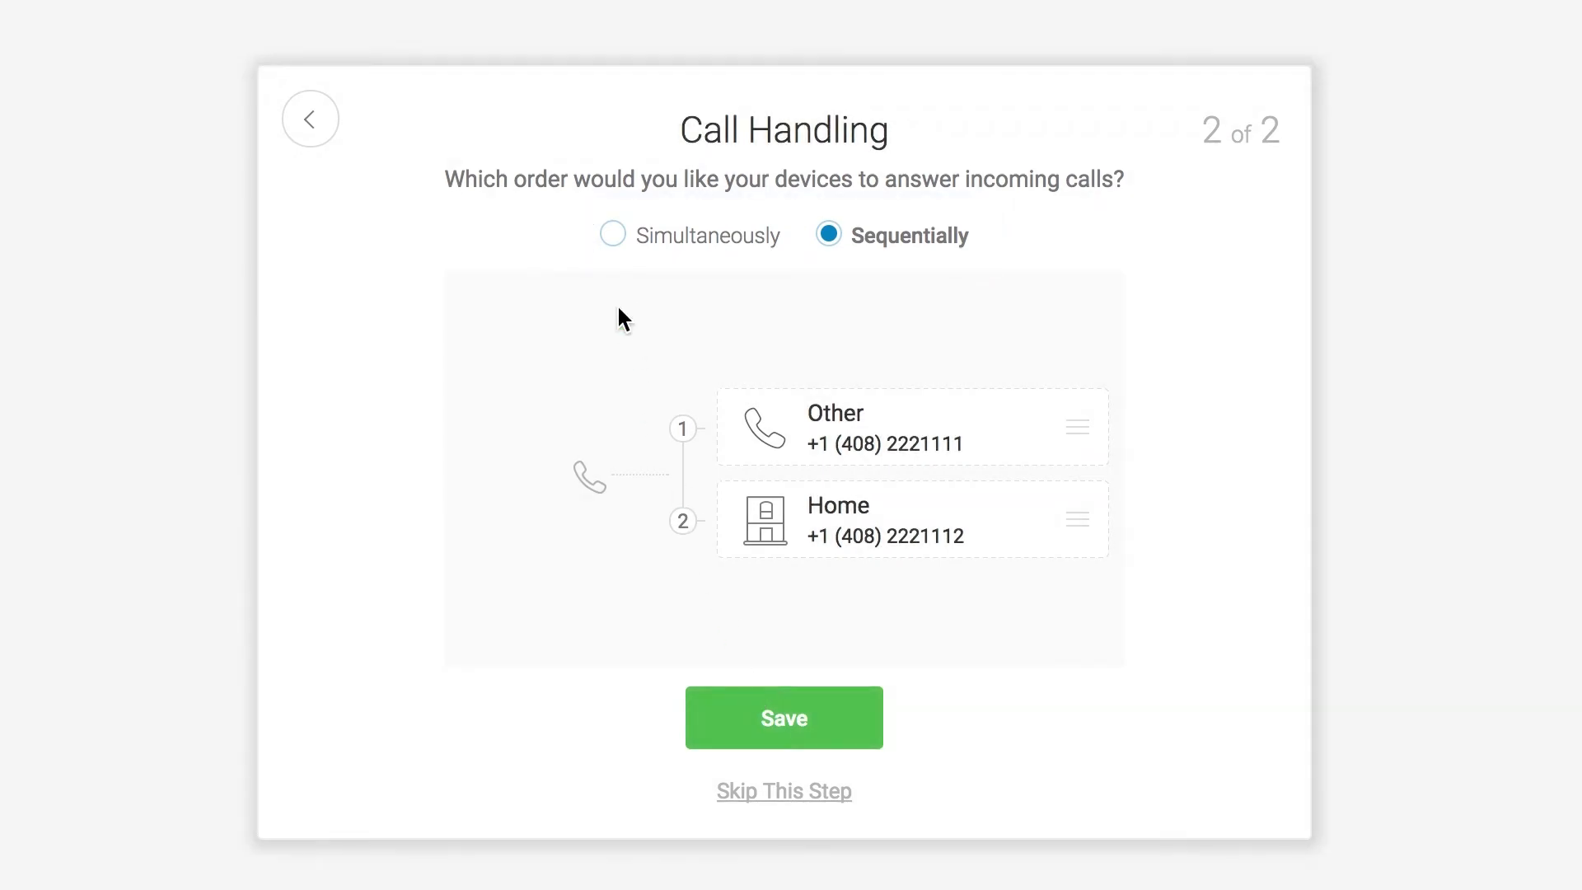
left_click(613, 234)
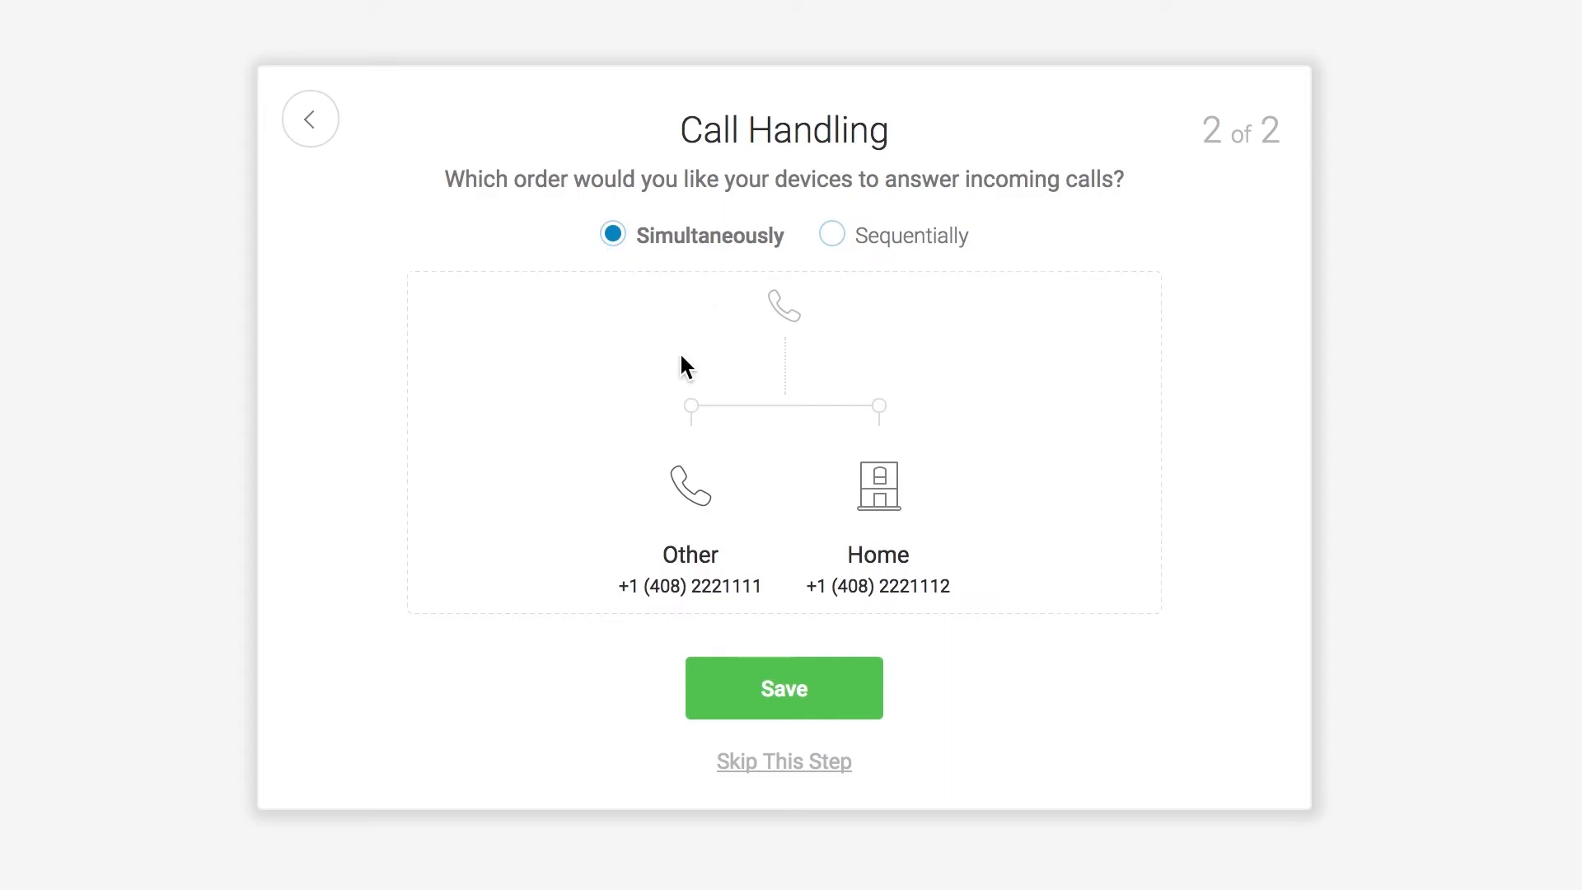
left_click(840, 688)
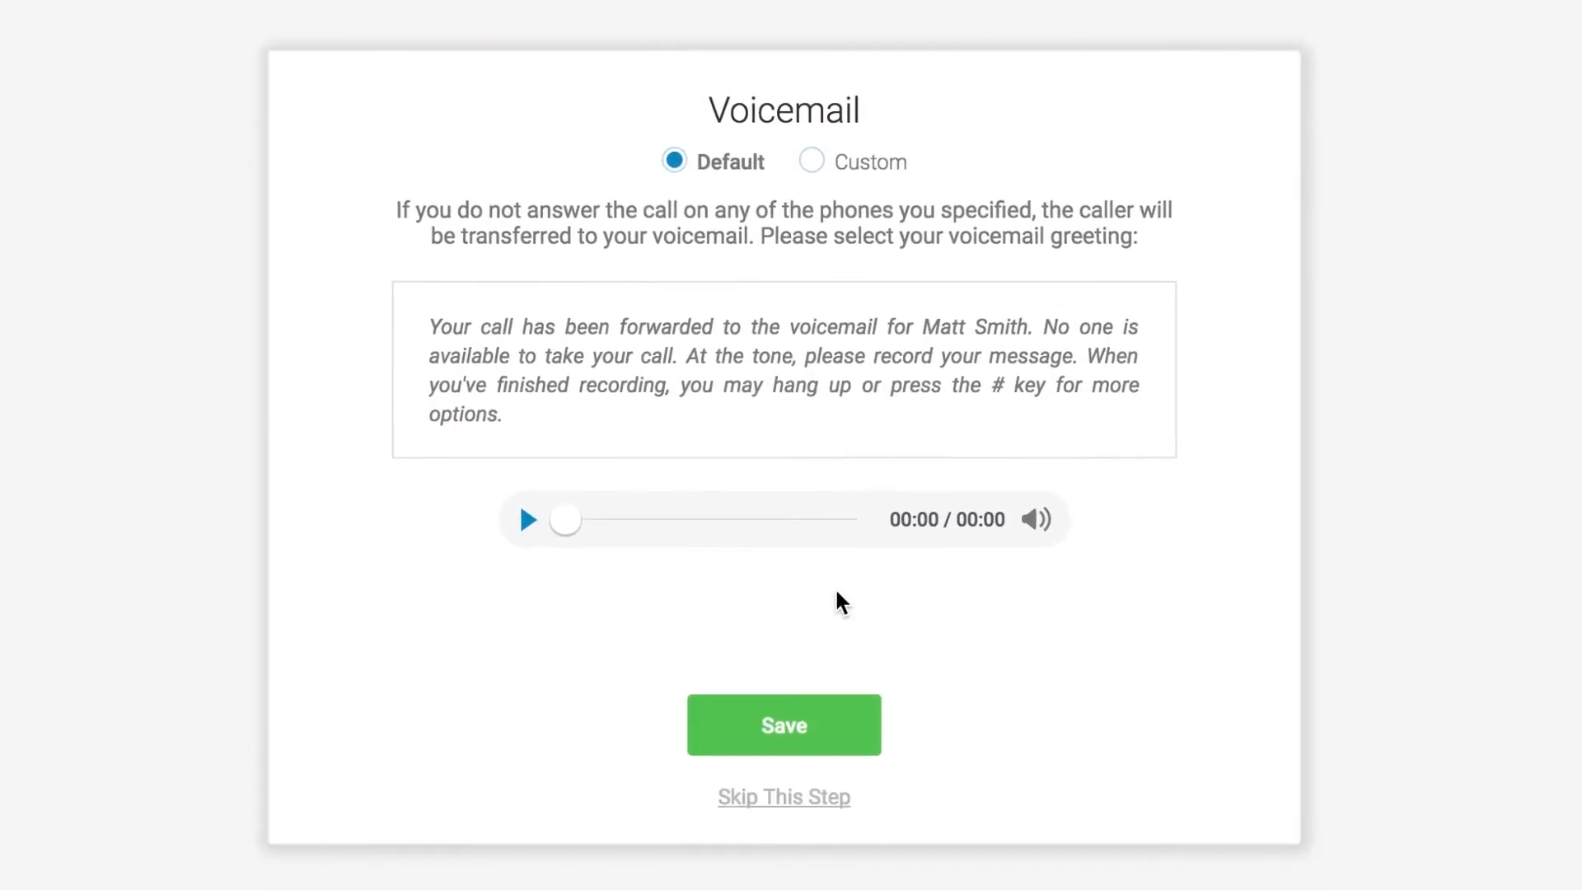
Step: Play the default voicemail greeting, try the Custom option, then skip the voicemail step
left_click(530, 527)
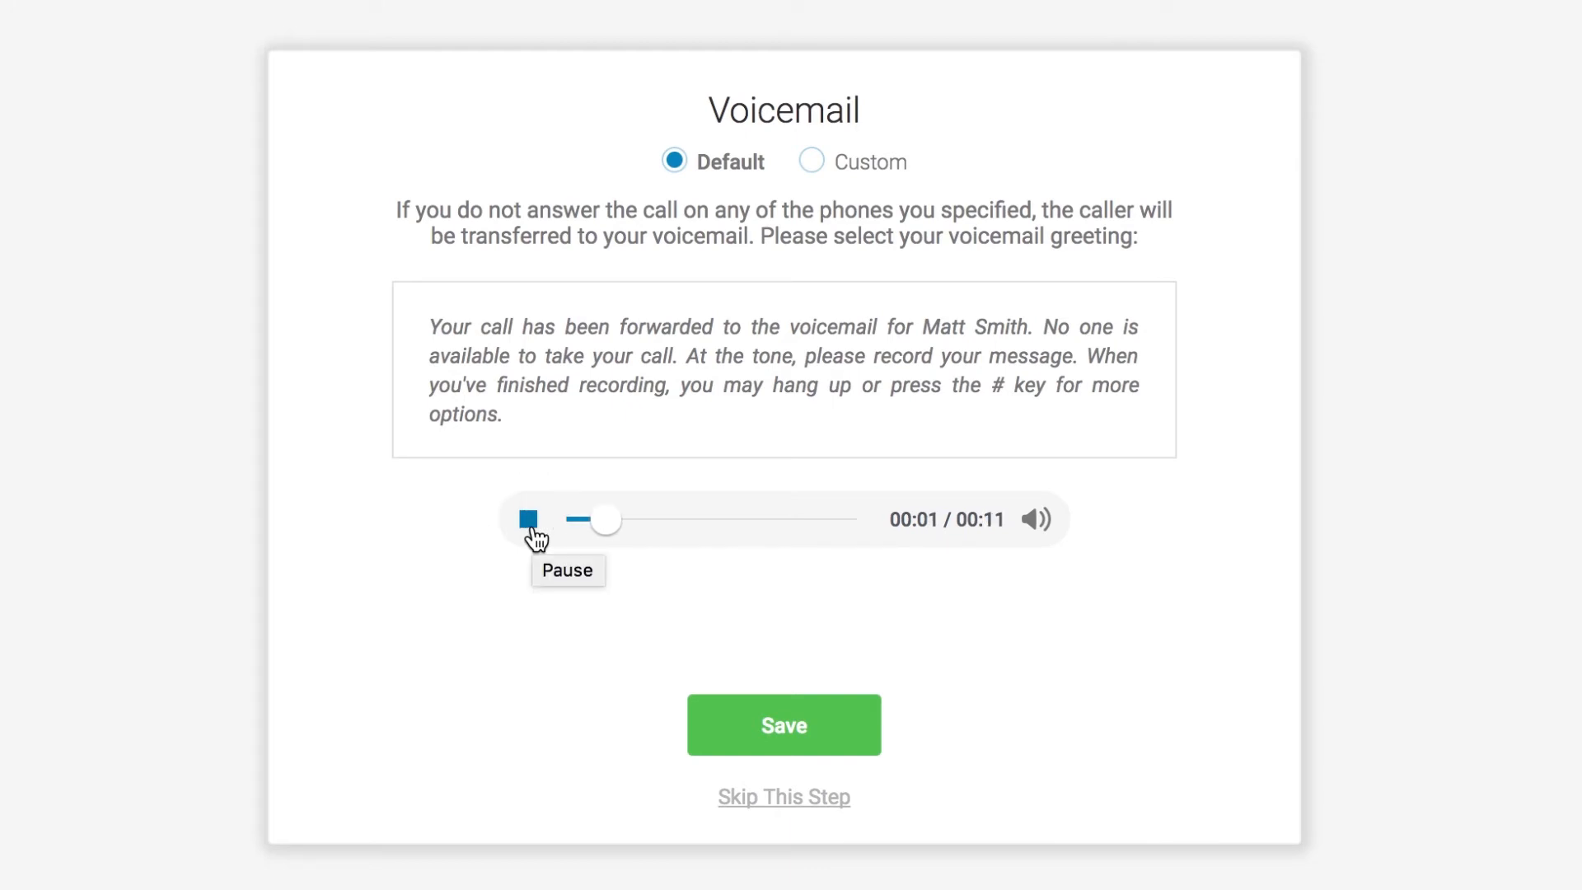
left_click(824, 166)
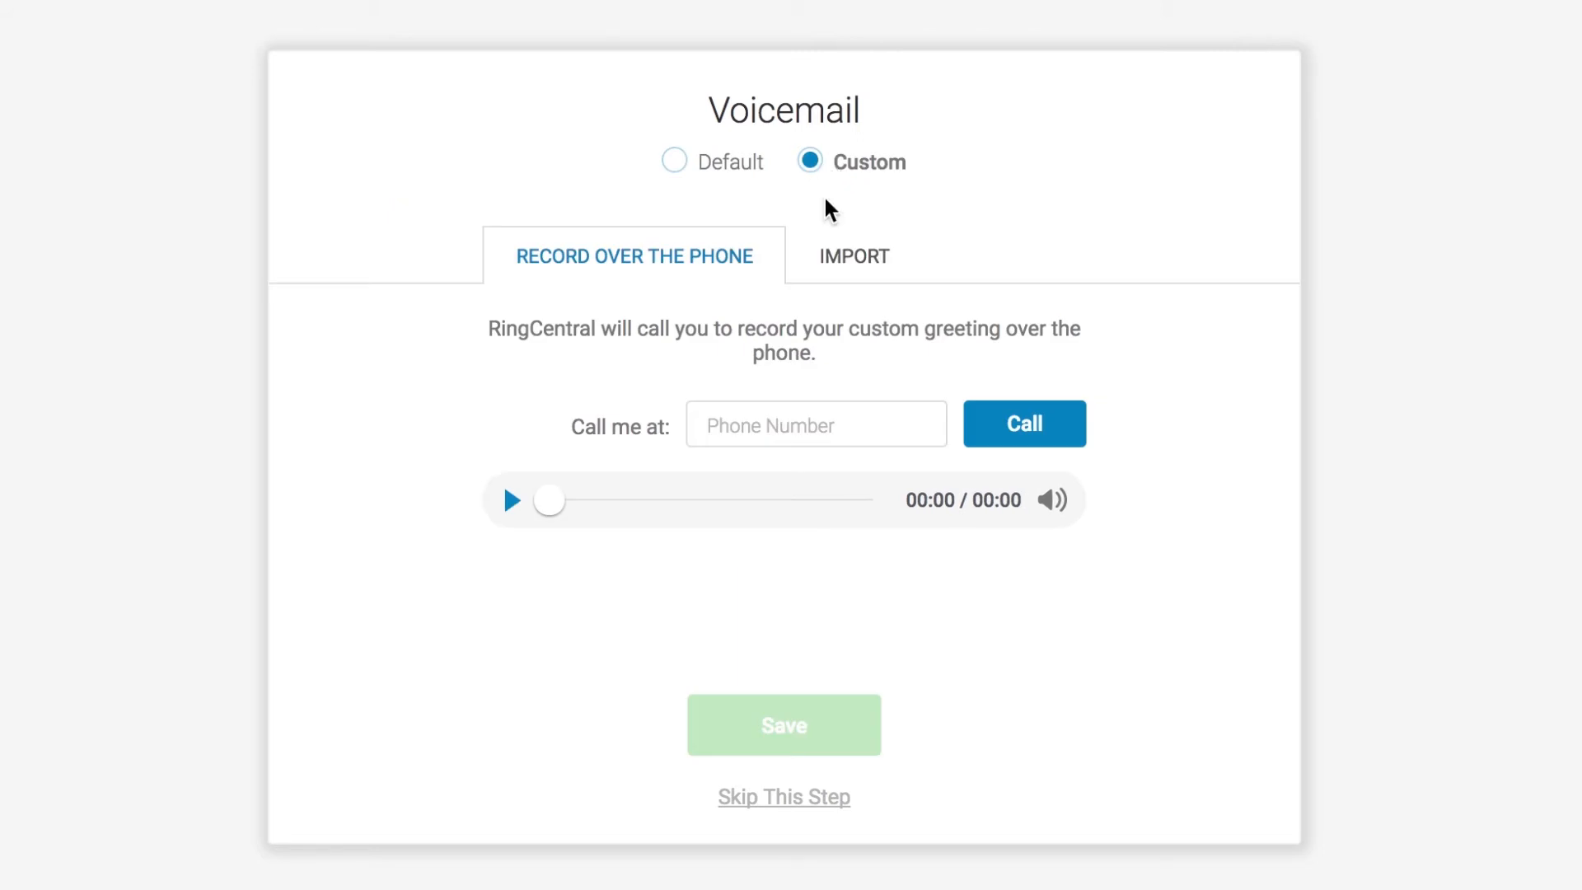
left_click(799, 797)
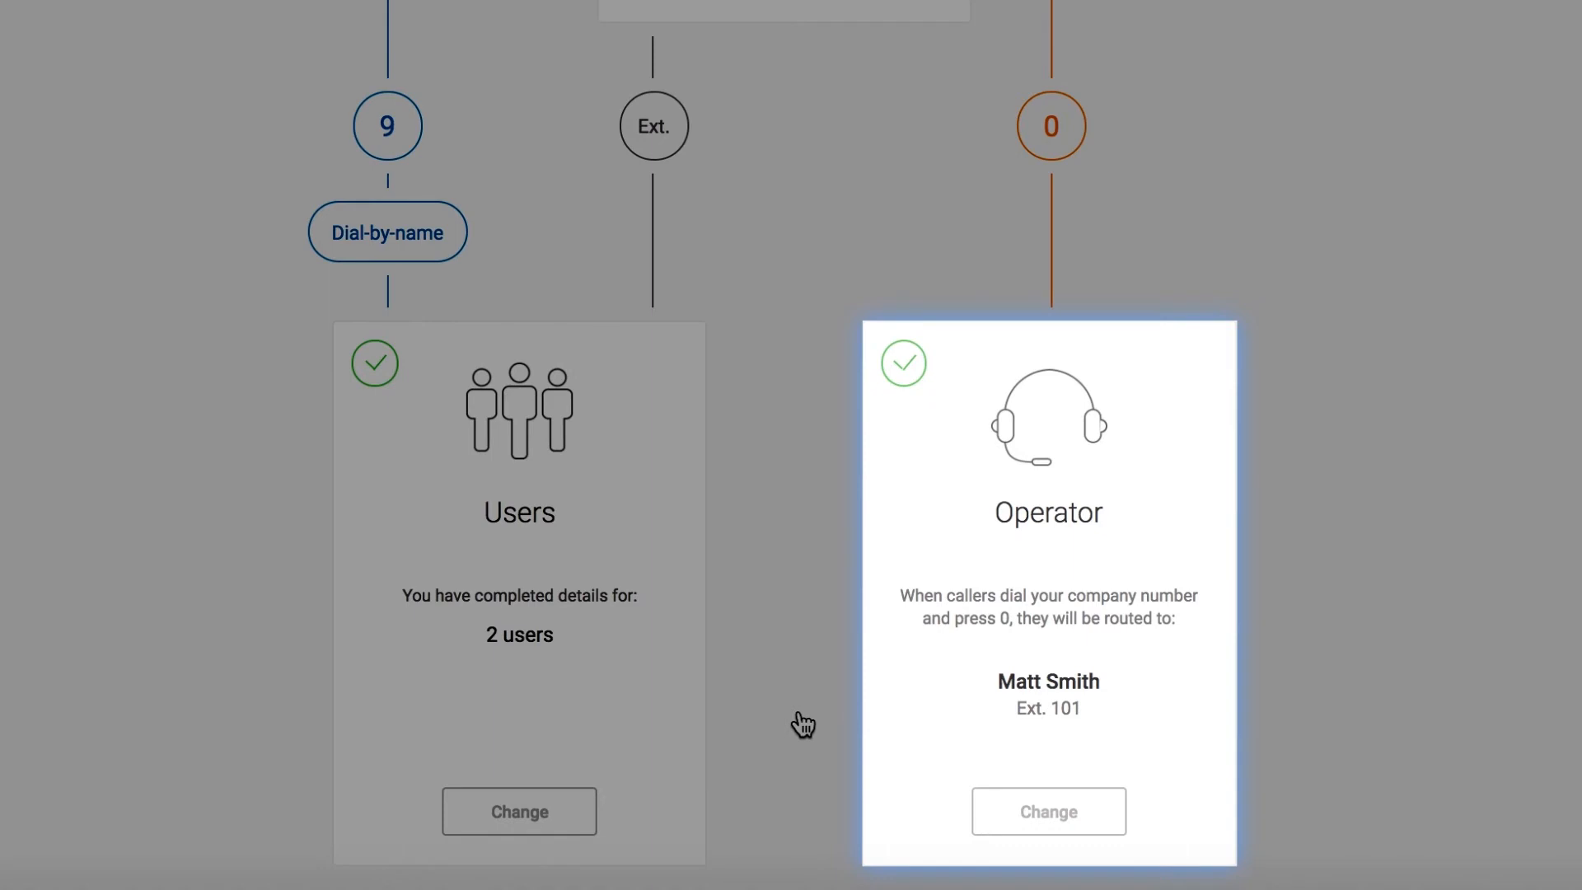
Step: Scroll through the Company's Settings review and confirm the setup
scroll(799, 721, "down", 10)
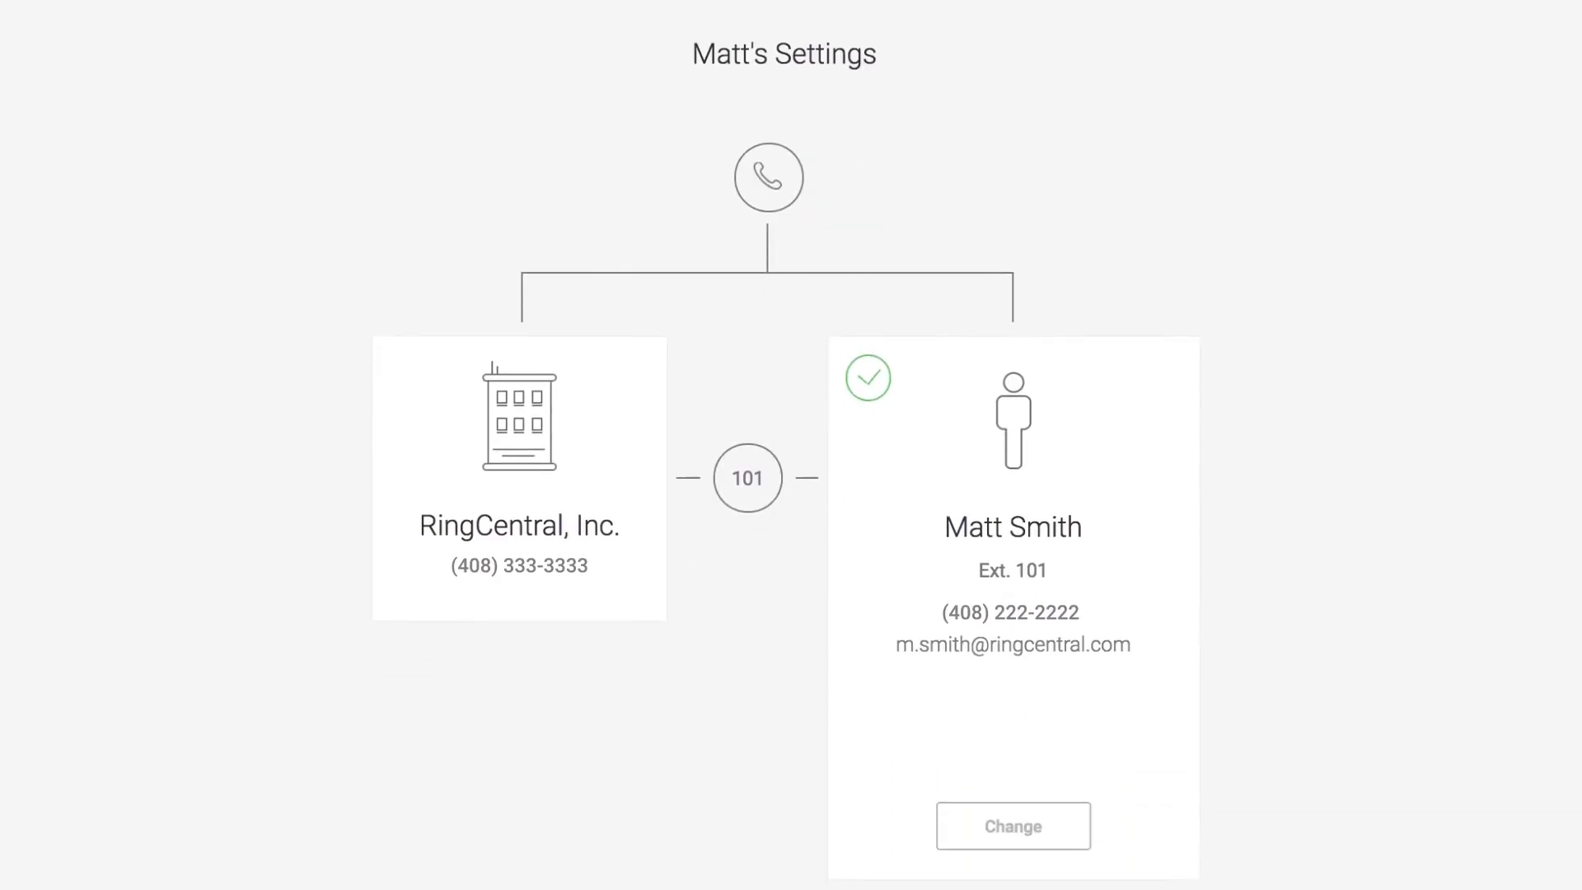
scroll(785, 475, "down", 10)
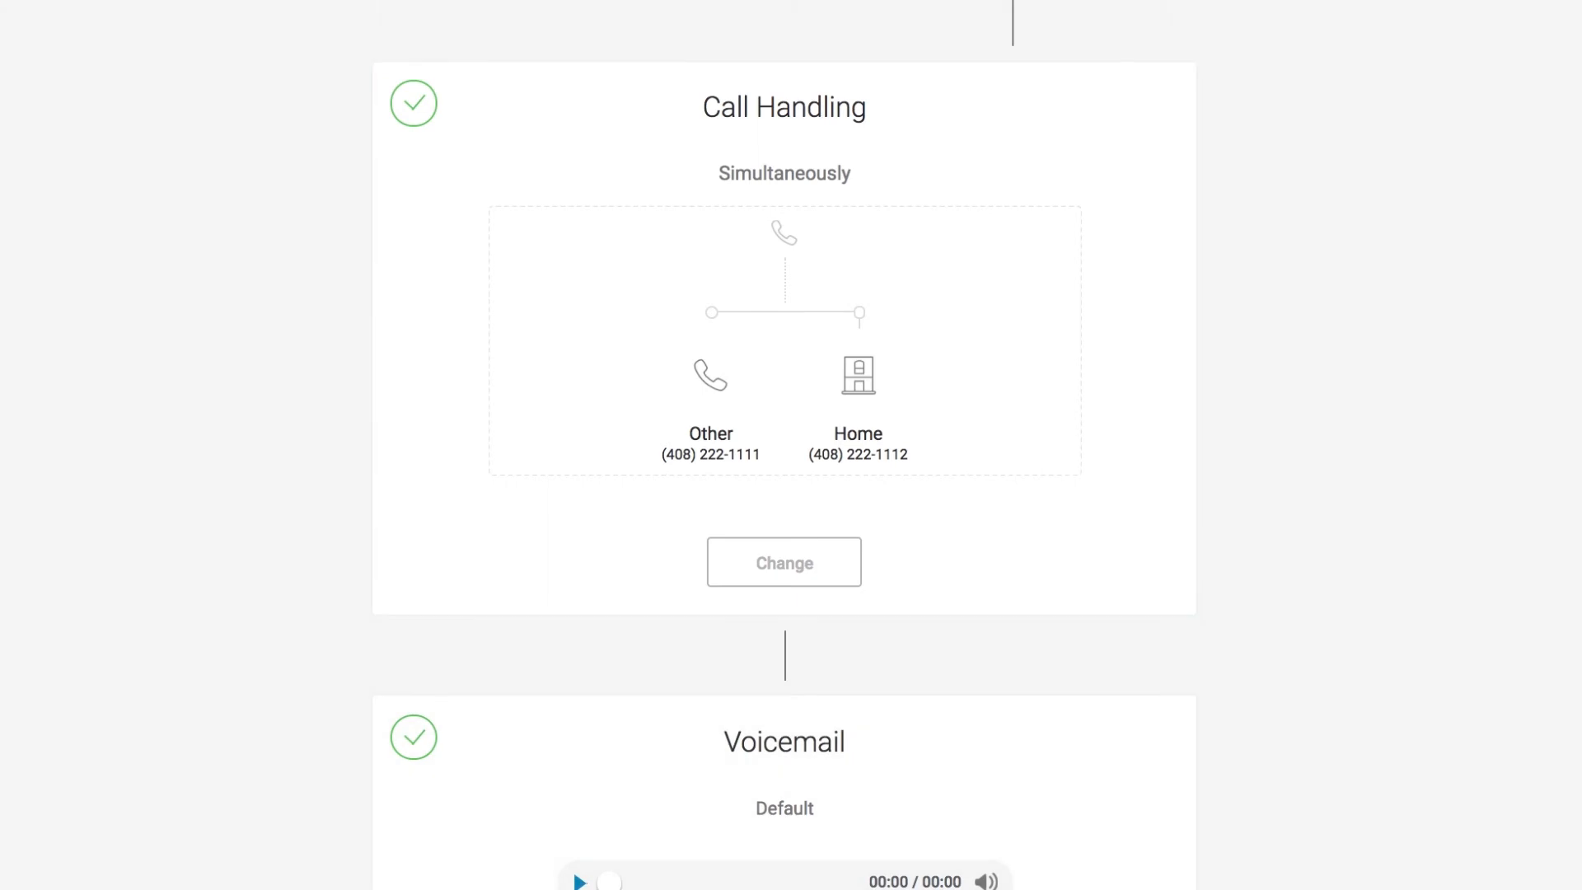
scroll(785, 475, "down", 4)
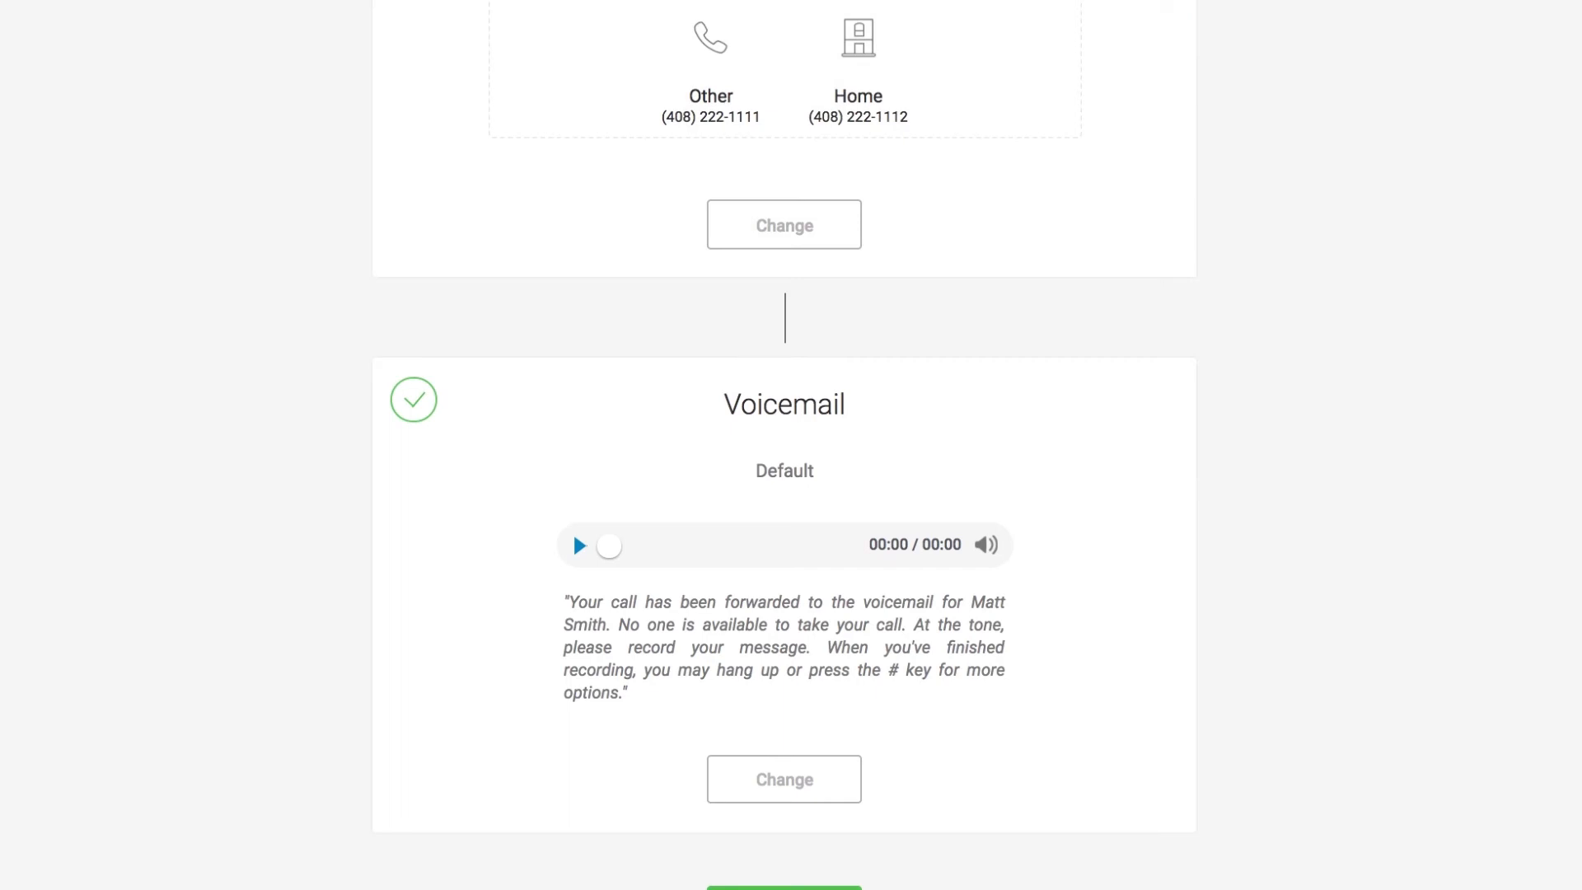
scroll(803, 876, "down", 1)
scroll(803, 876, "down", 1)
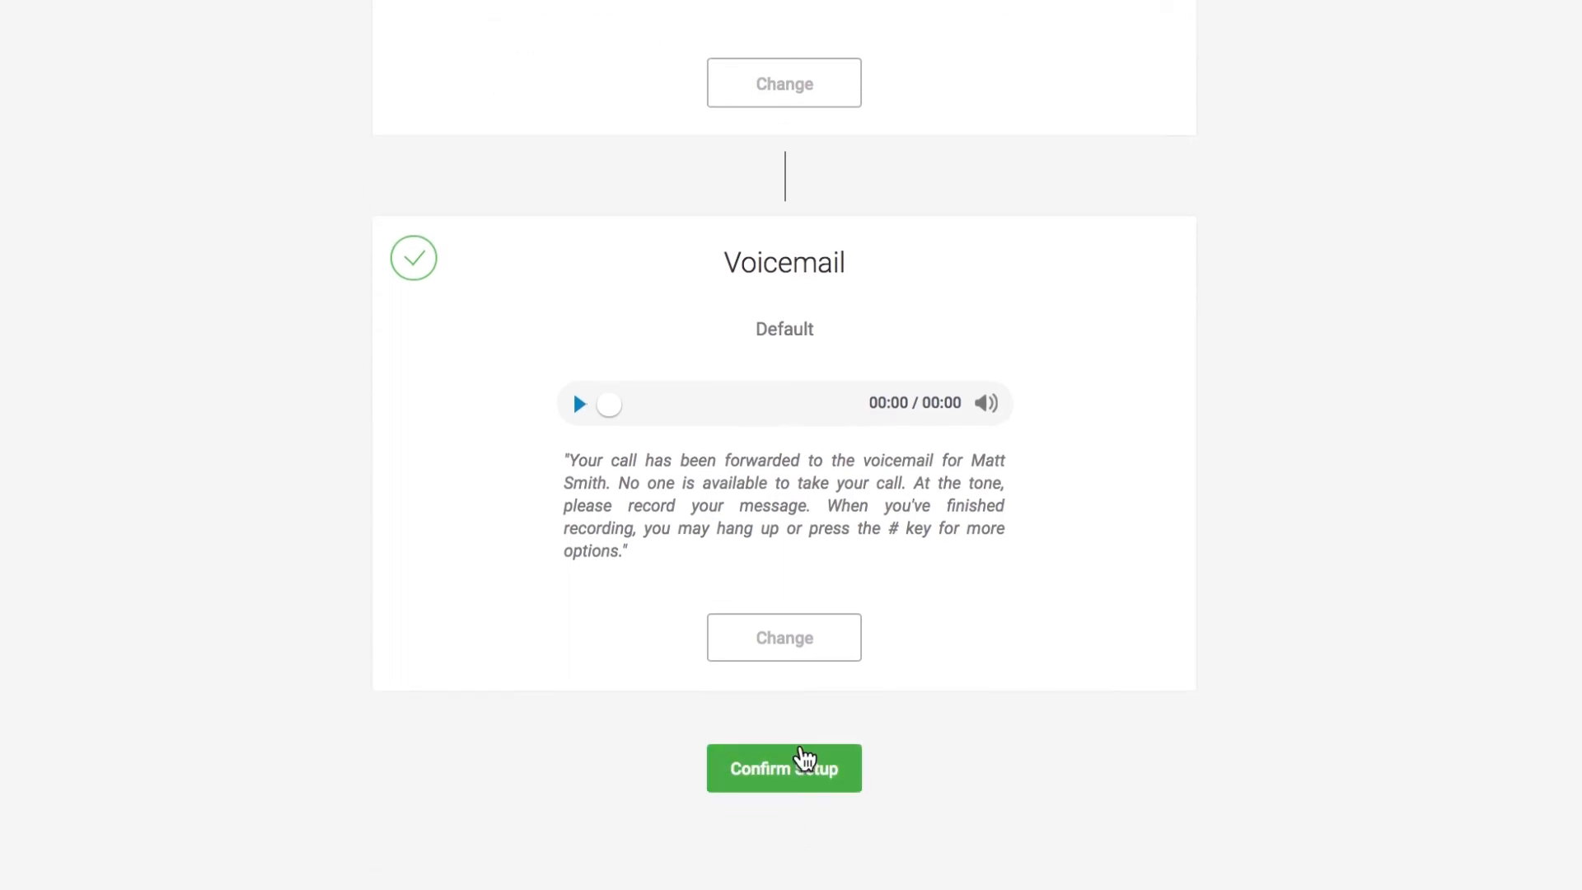
left_click(803, 758)
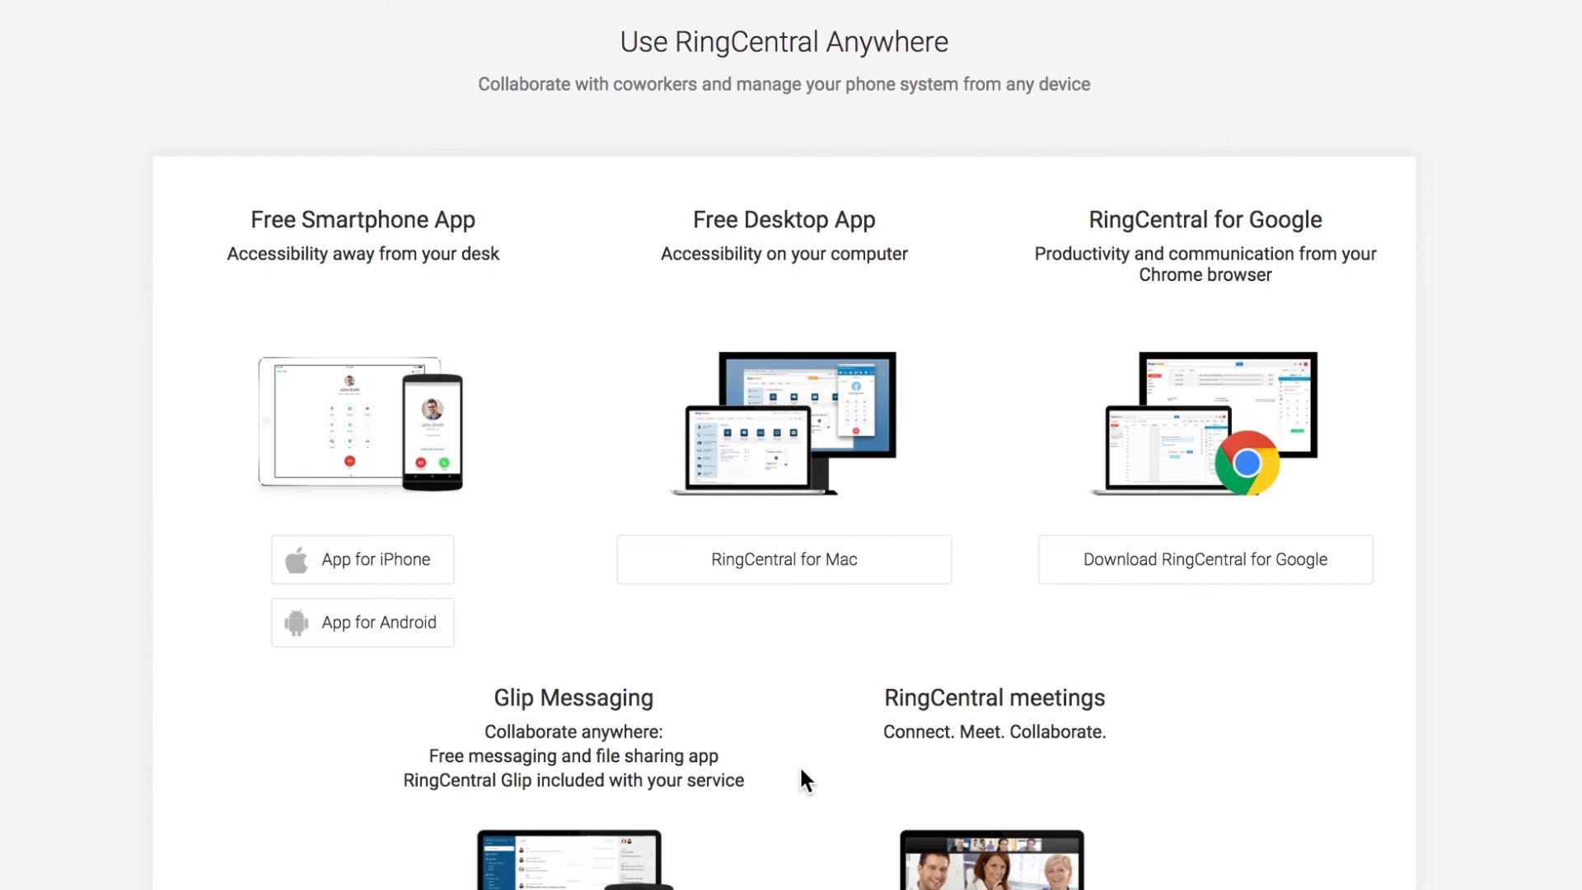
Step: Finish the wizard from the Use RingCentral Anywhere page
scroll(801, 770, "down", 3)
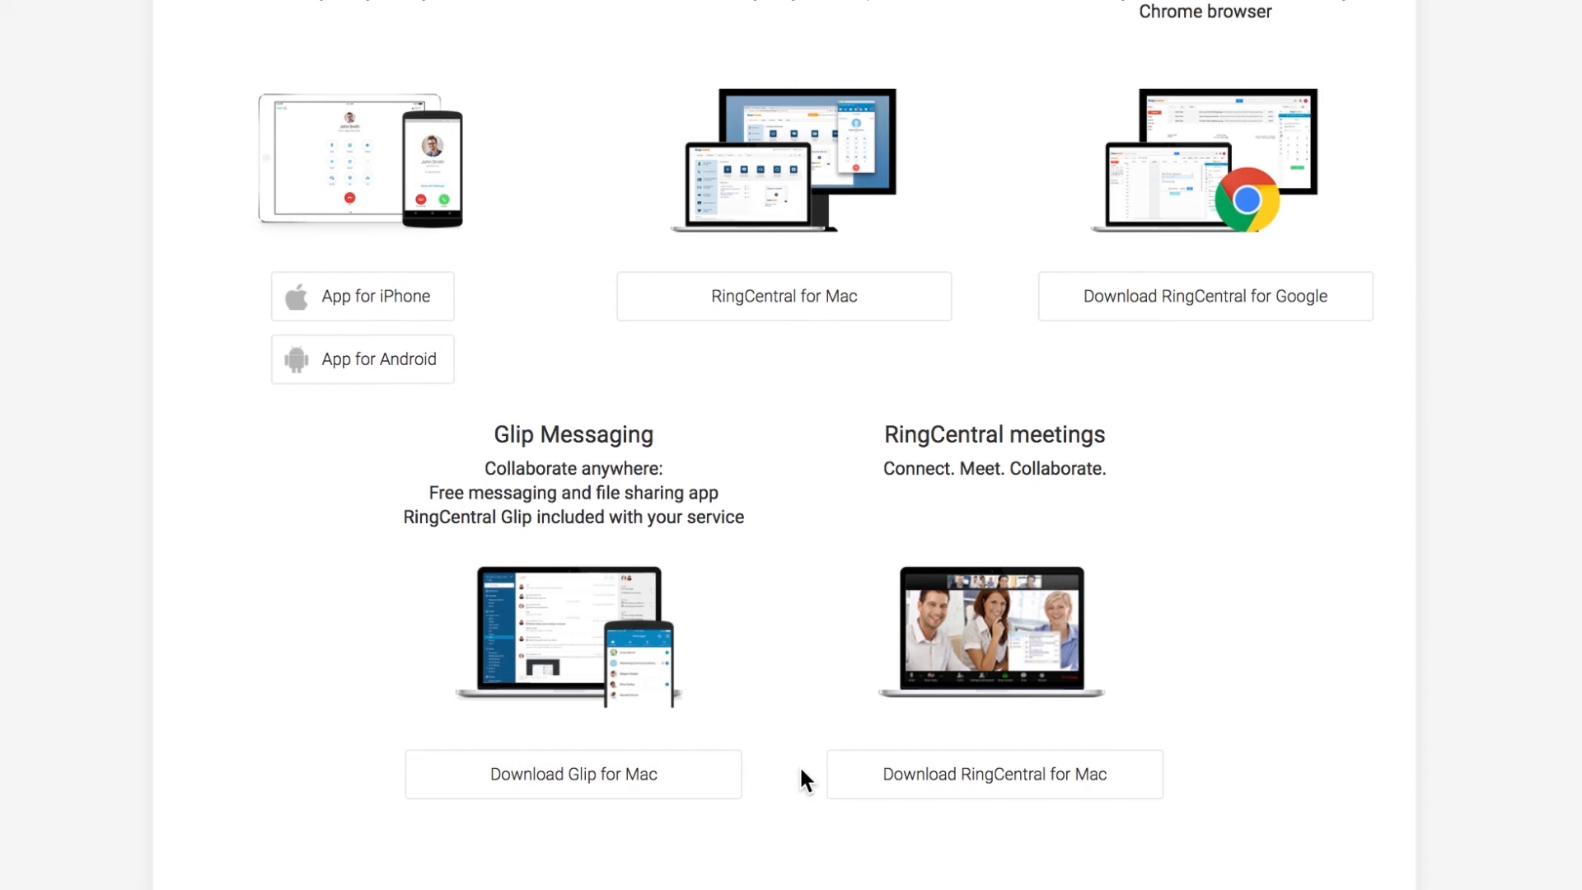
scroll(799, 765, "down", 2)
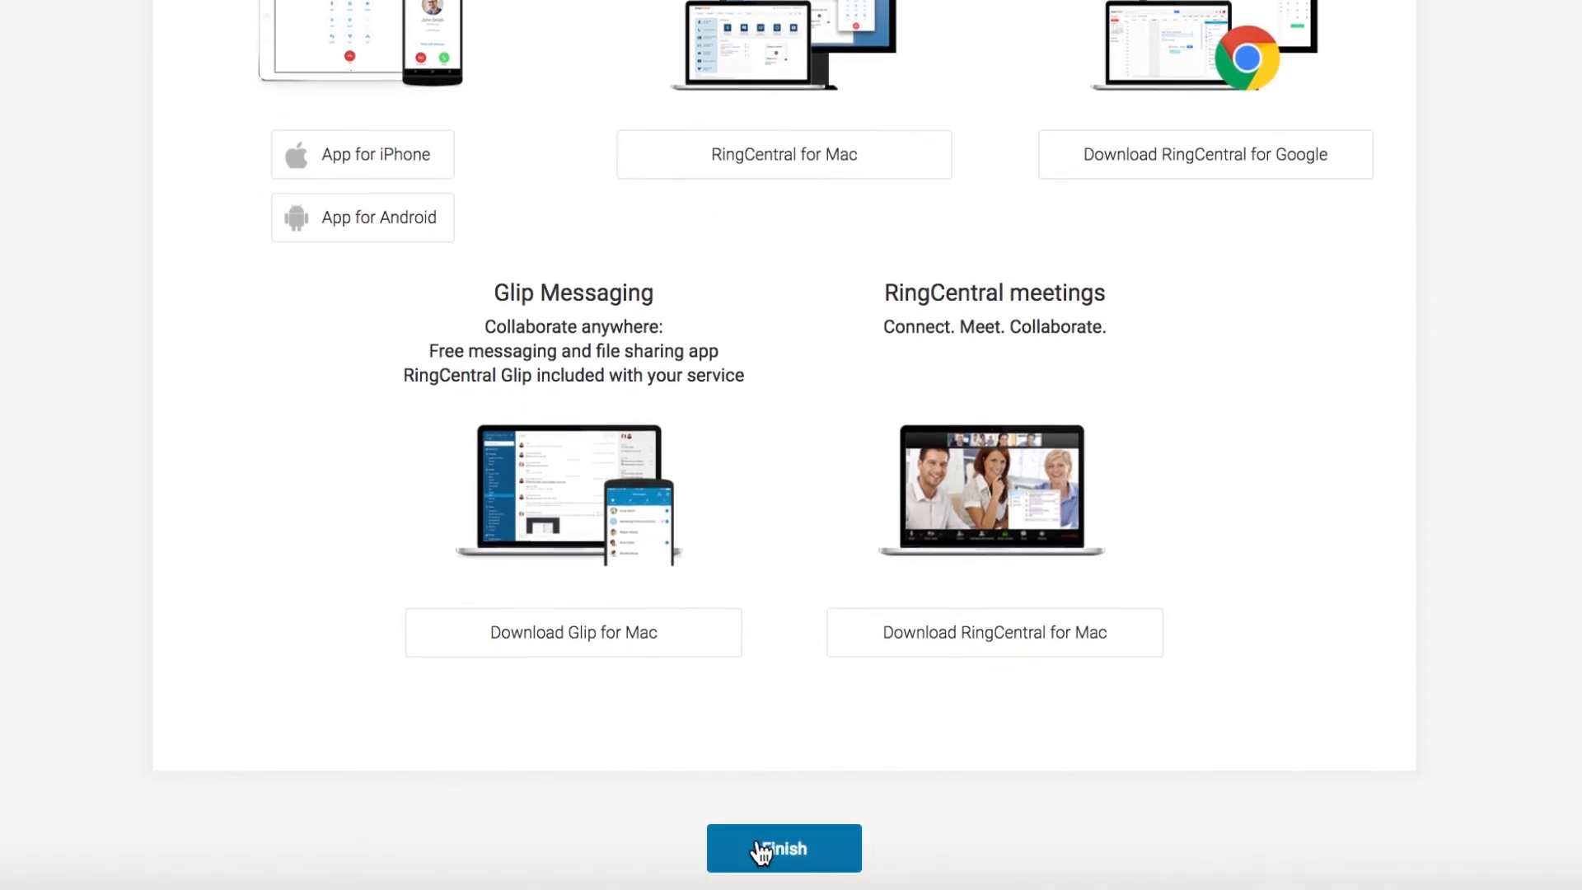
left_click(757, 843)
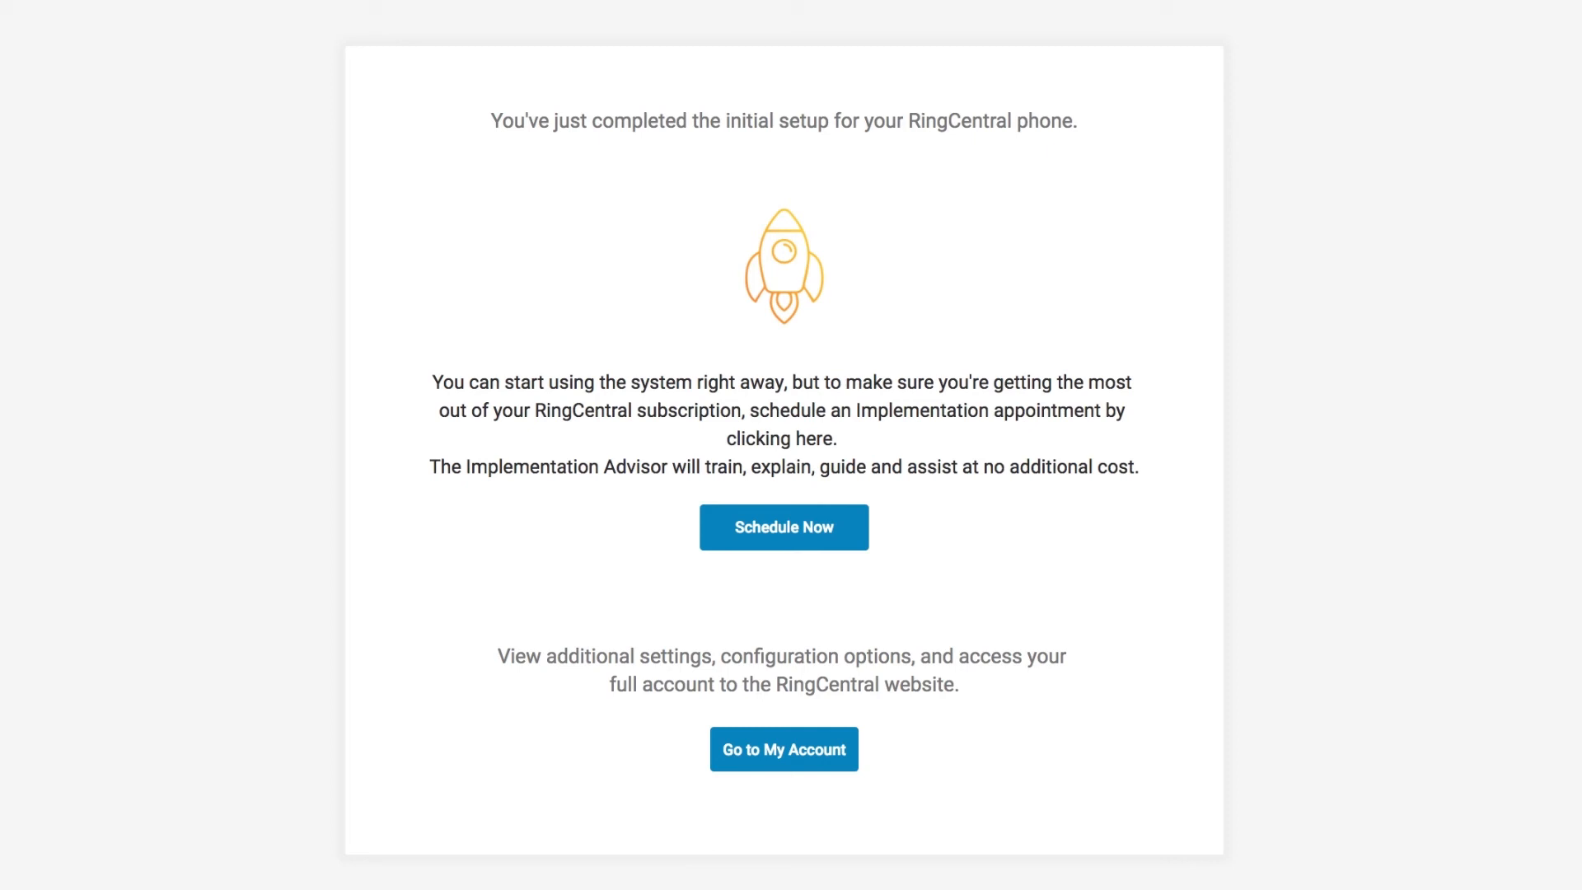
Step: Go to My Account to reach the Phone System home with Company Shortcuts
left_click(833, 751)
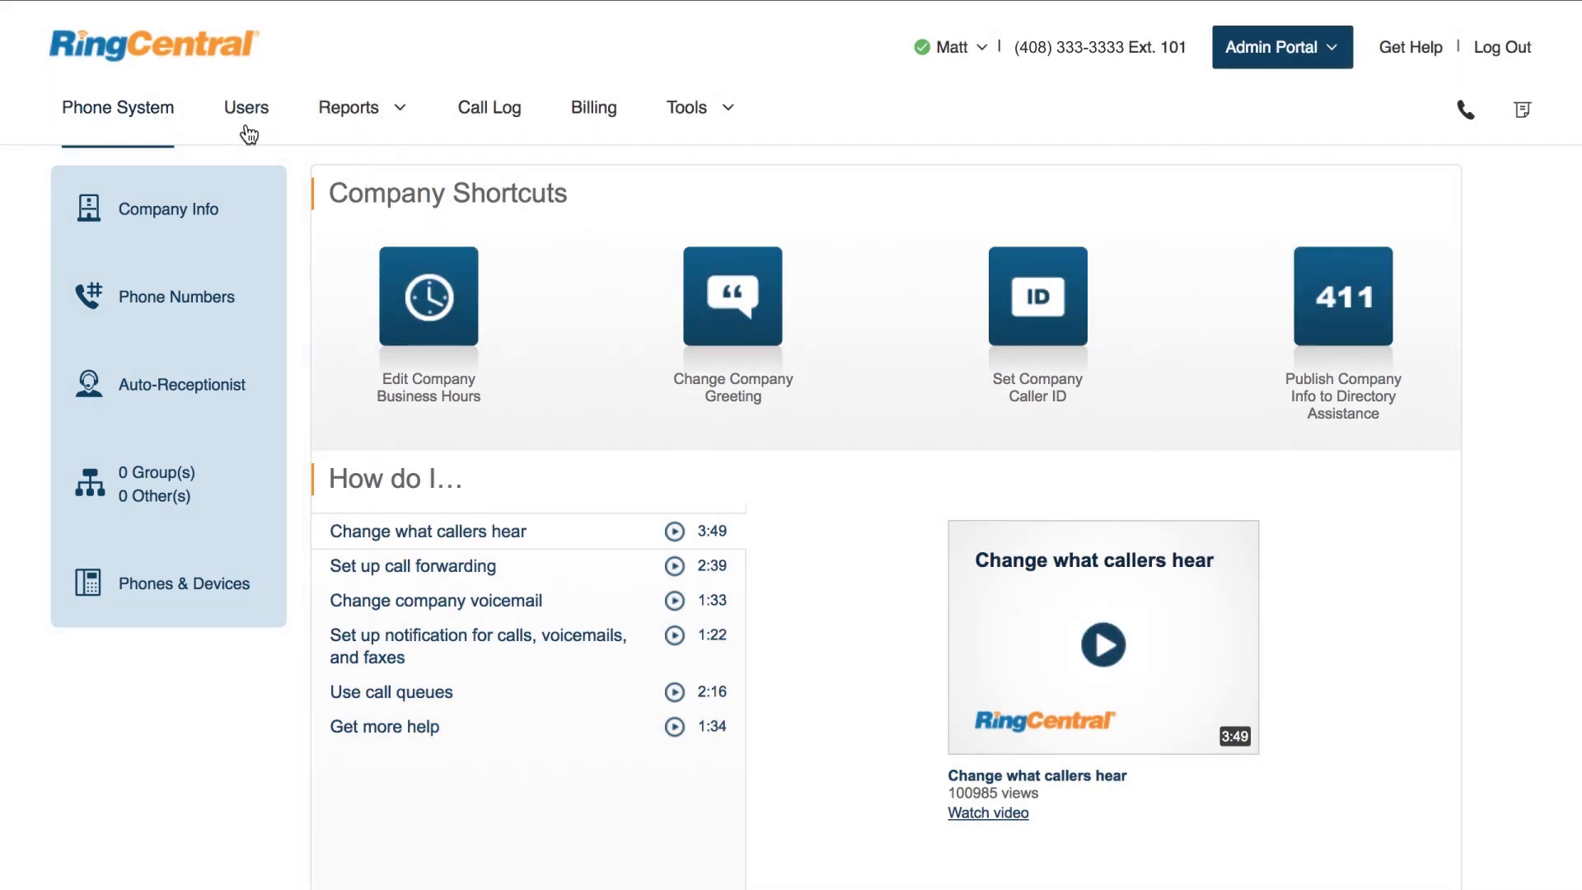
Step: Browse the Users list and Historical Reports, ending on the empty 7-day Call Log
left_click(249, 134)
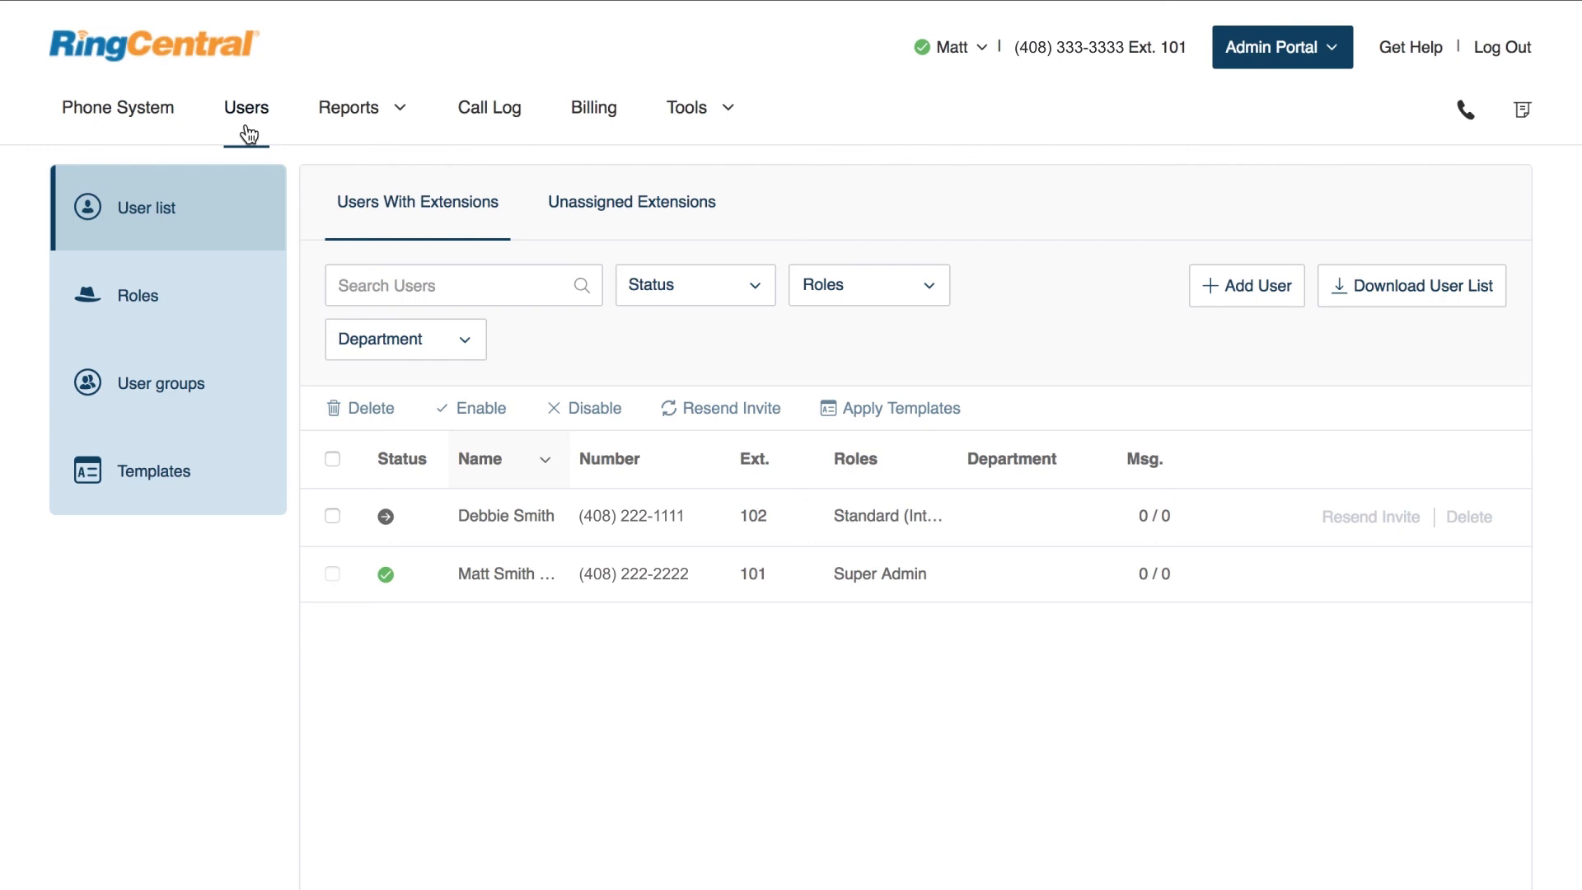
mouse_move(352, 130)
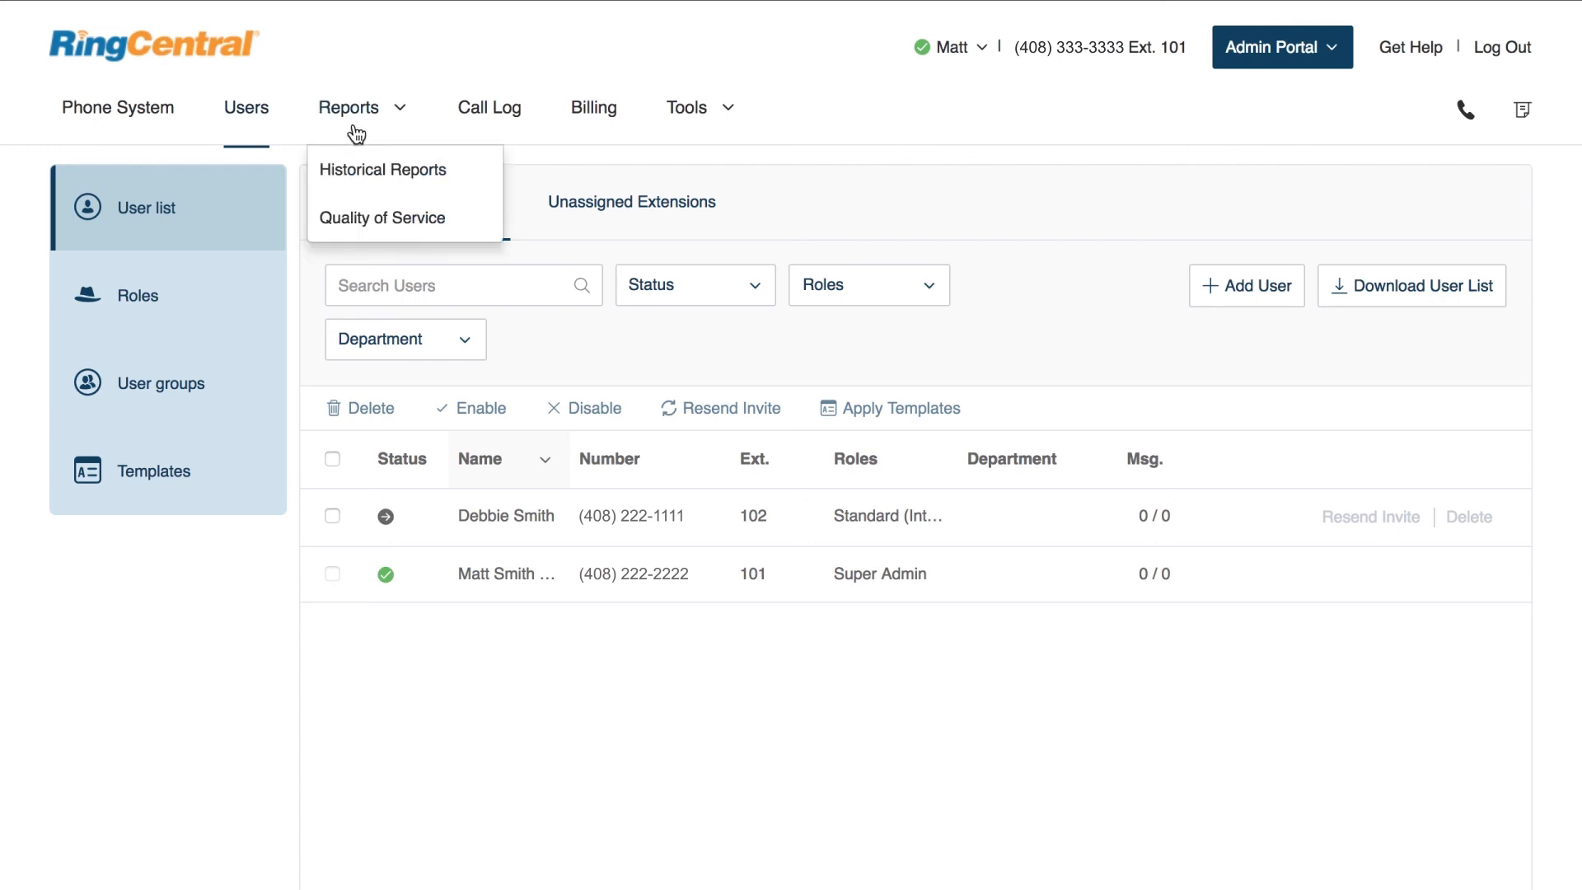
left_click(353, 168)
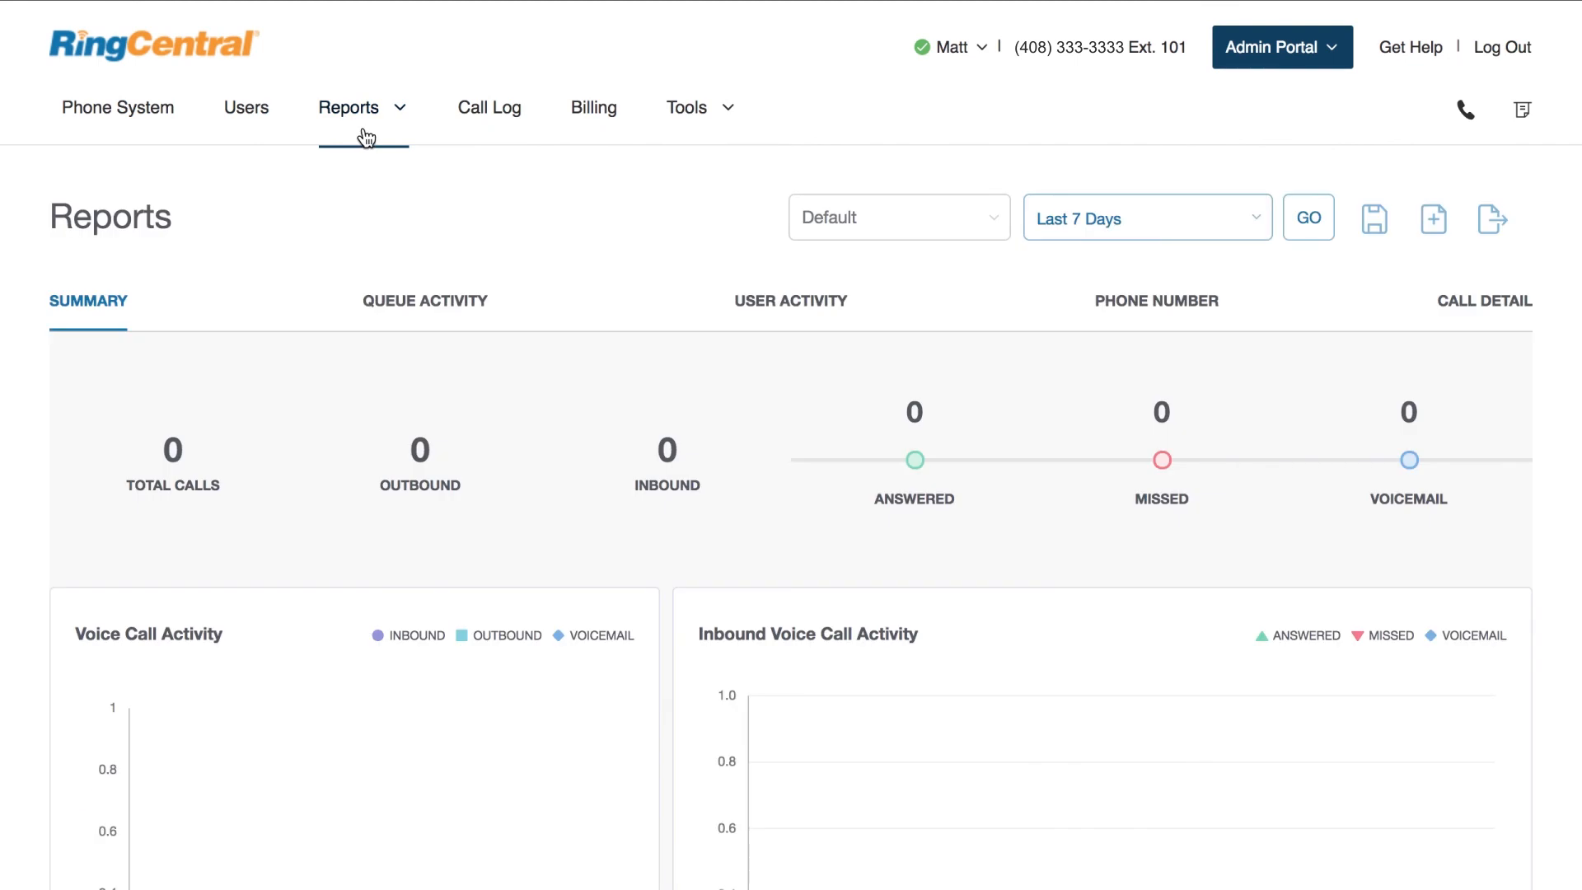
left_click(476, 131)
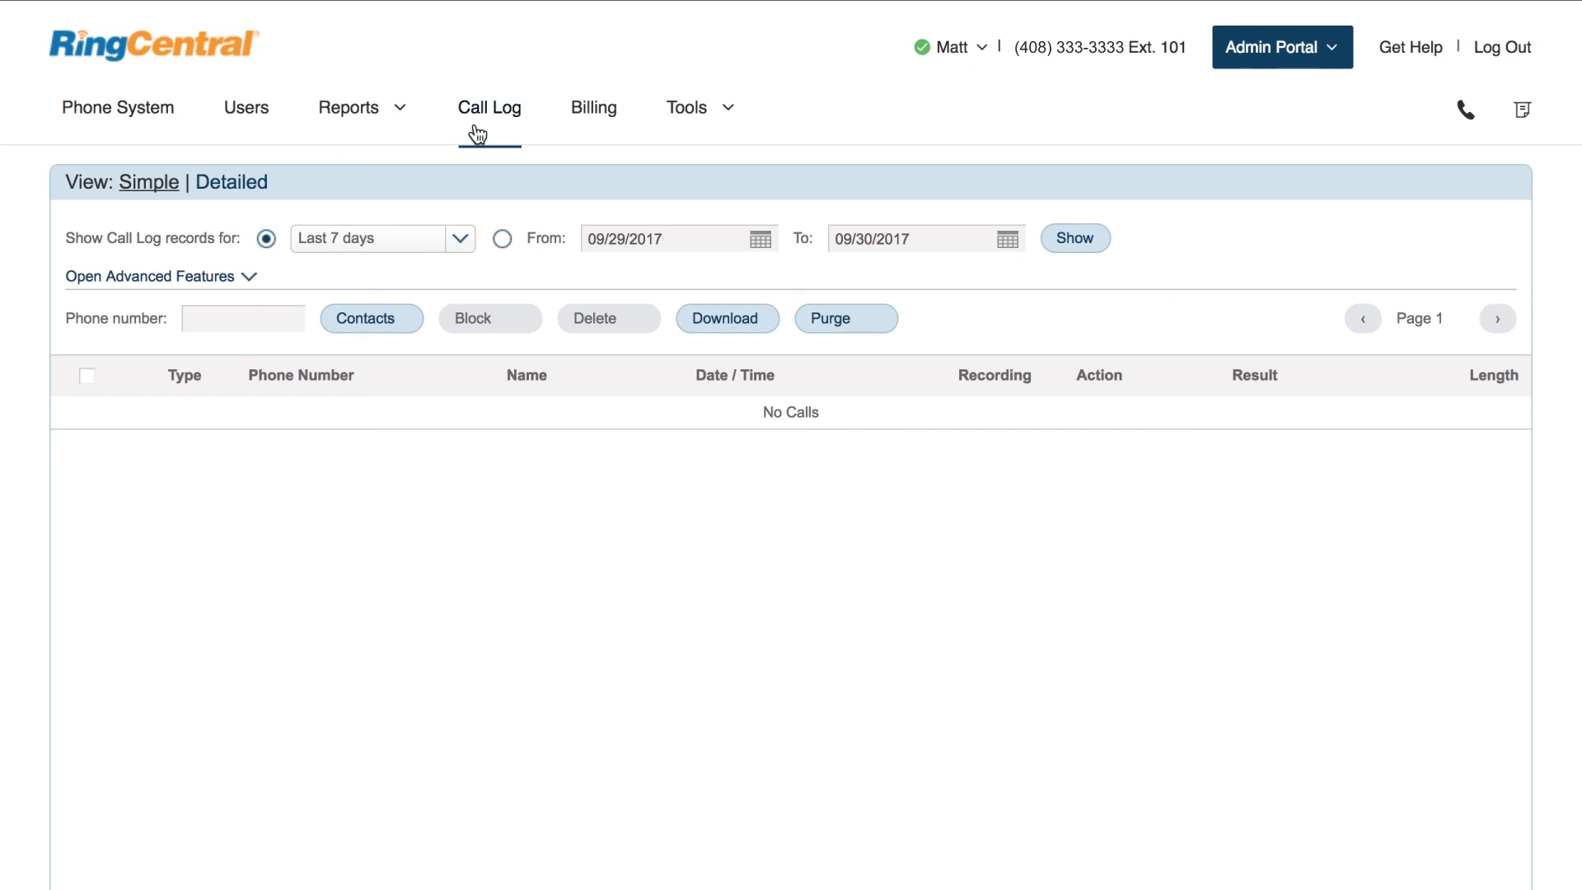
Step: View the $119.98/month Office Ultimate billing plan, then check the Tools, Admin Portal and Get Help menus
left_click(588, 126)
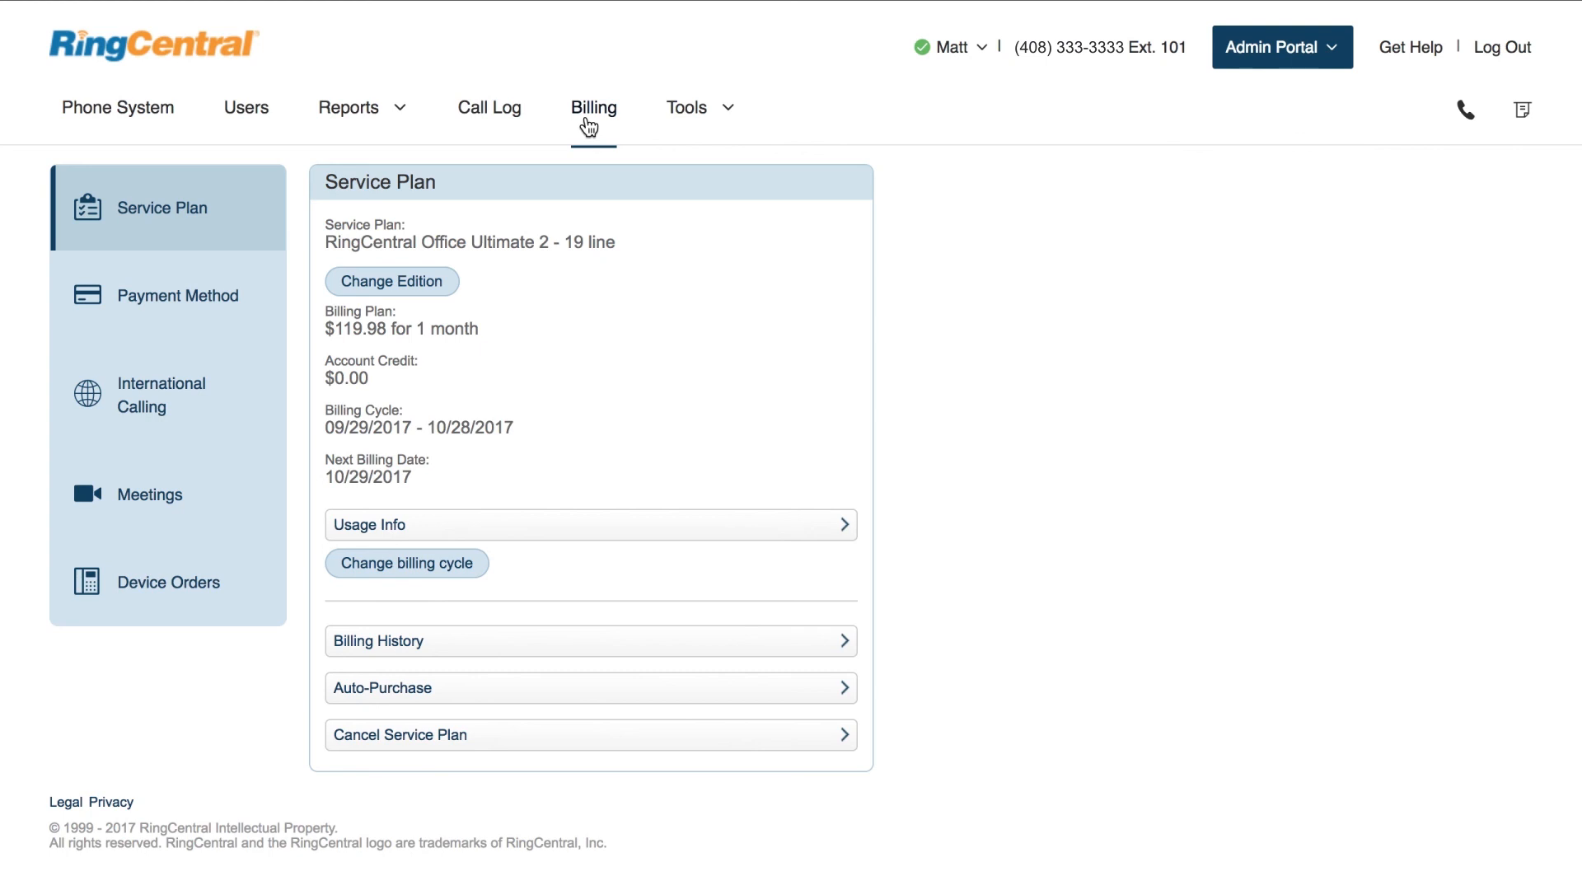
left_click(698, 129)
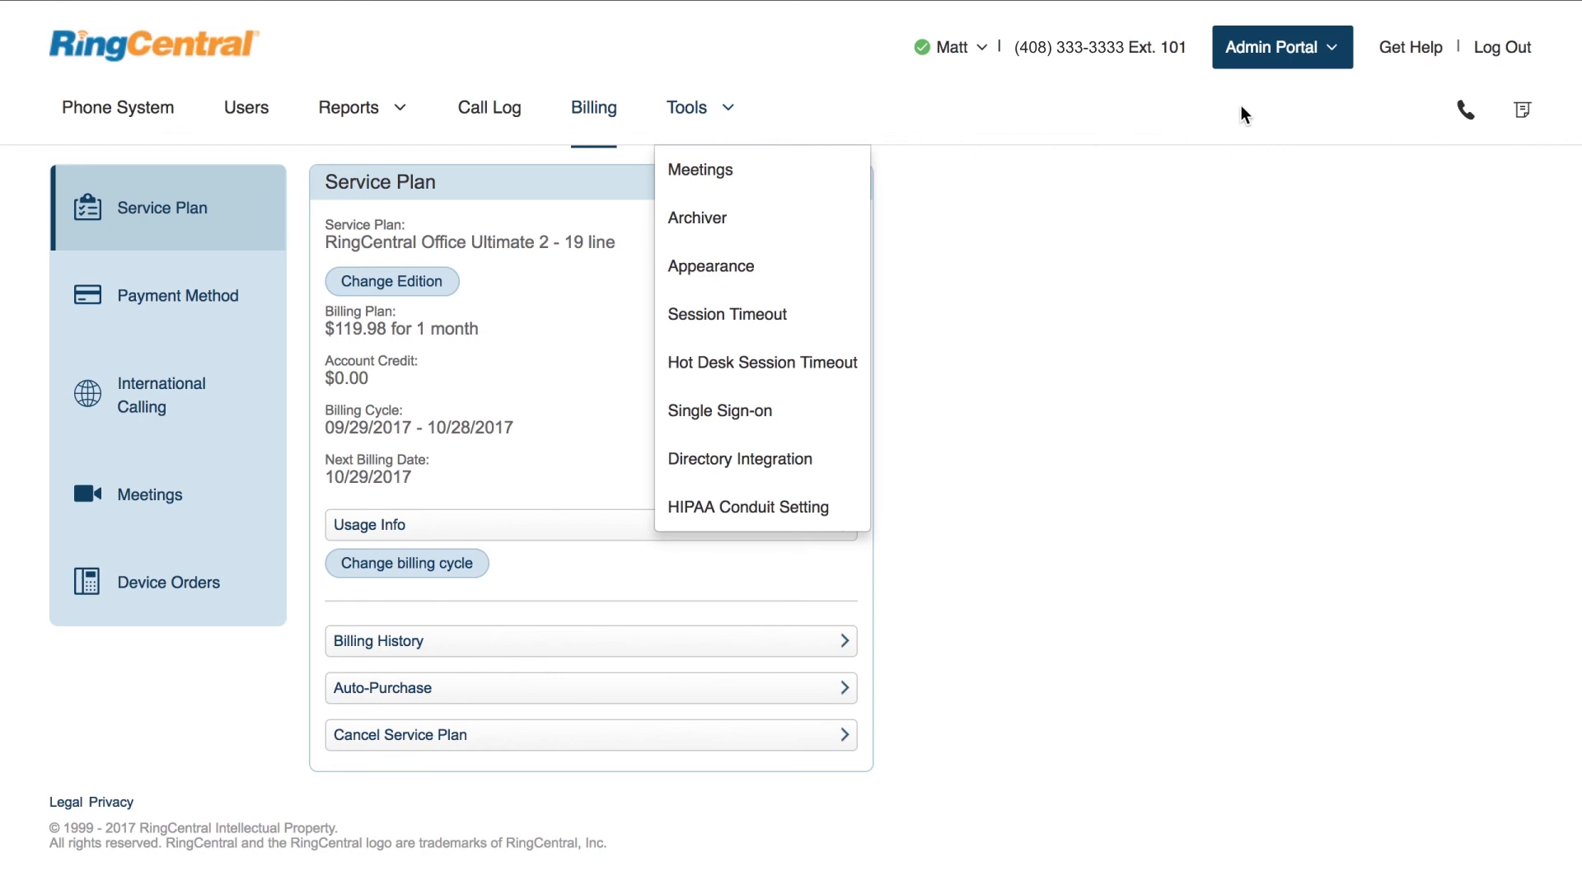
left_click(1263, 72)
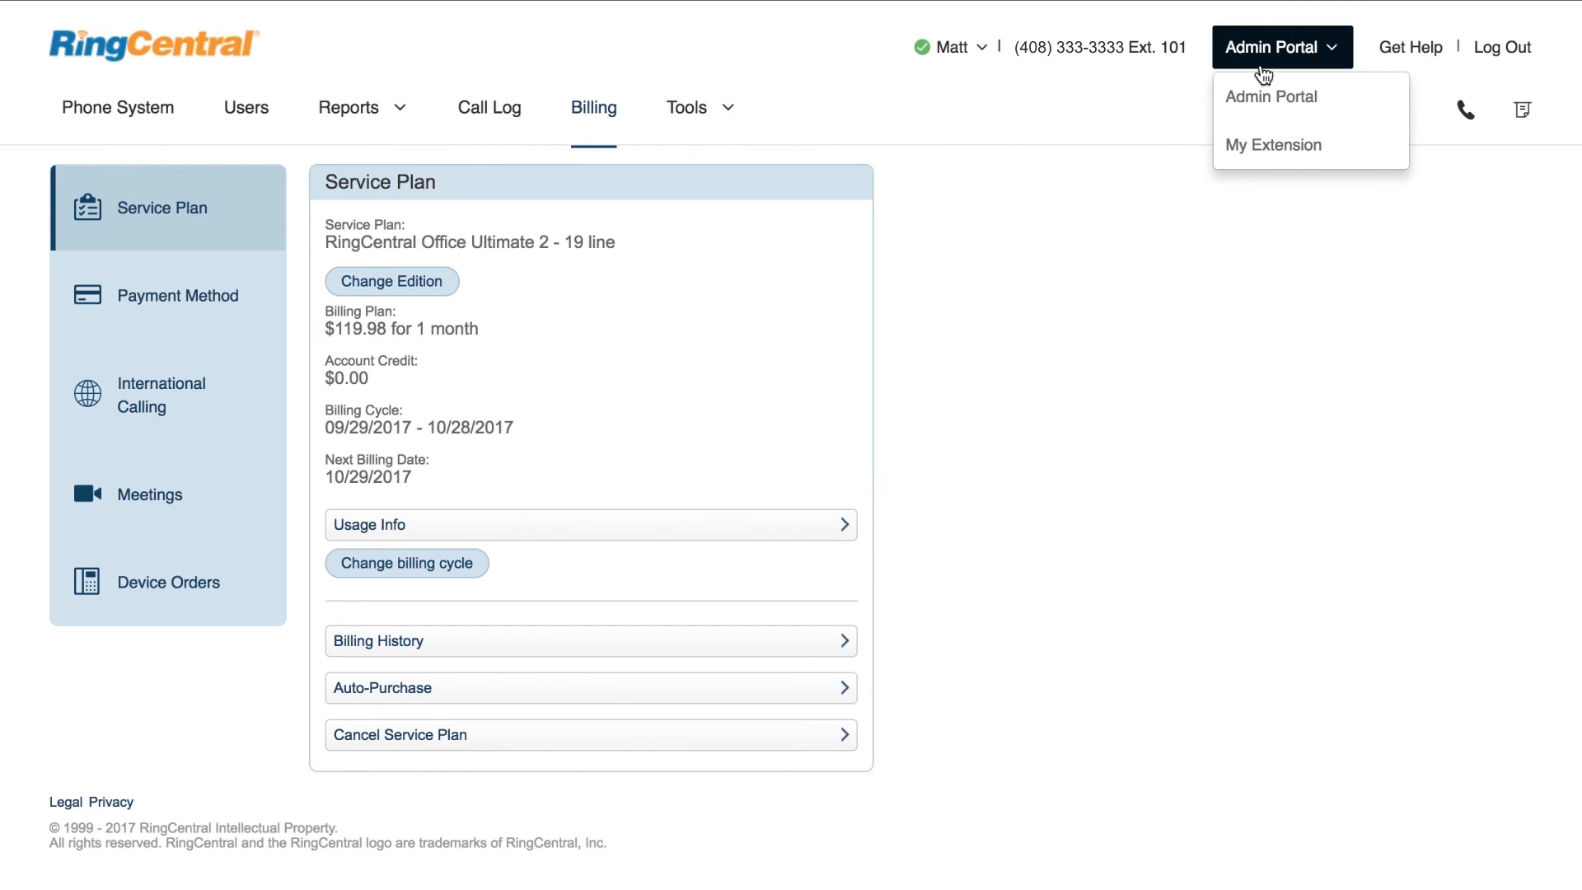
left_click(1394, 53)
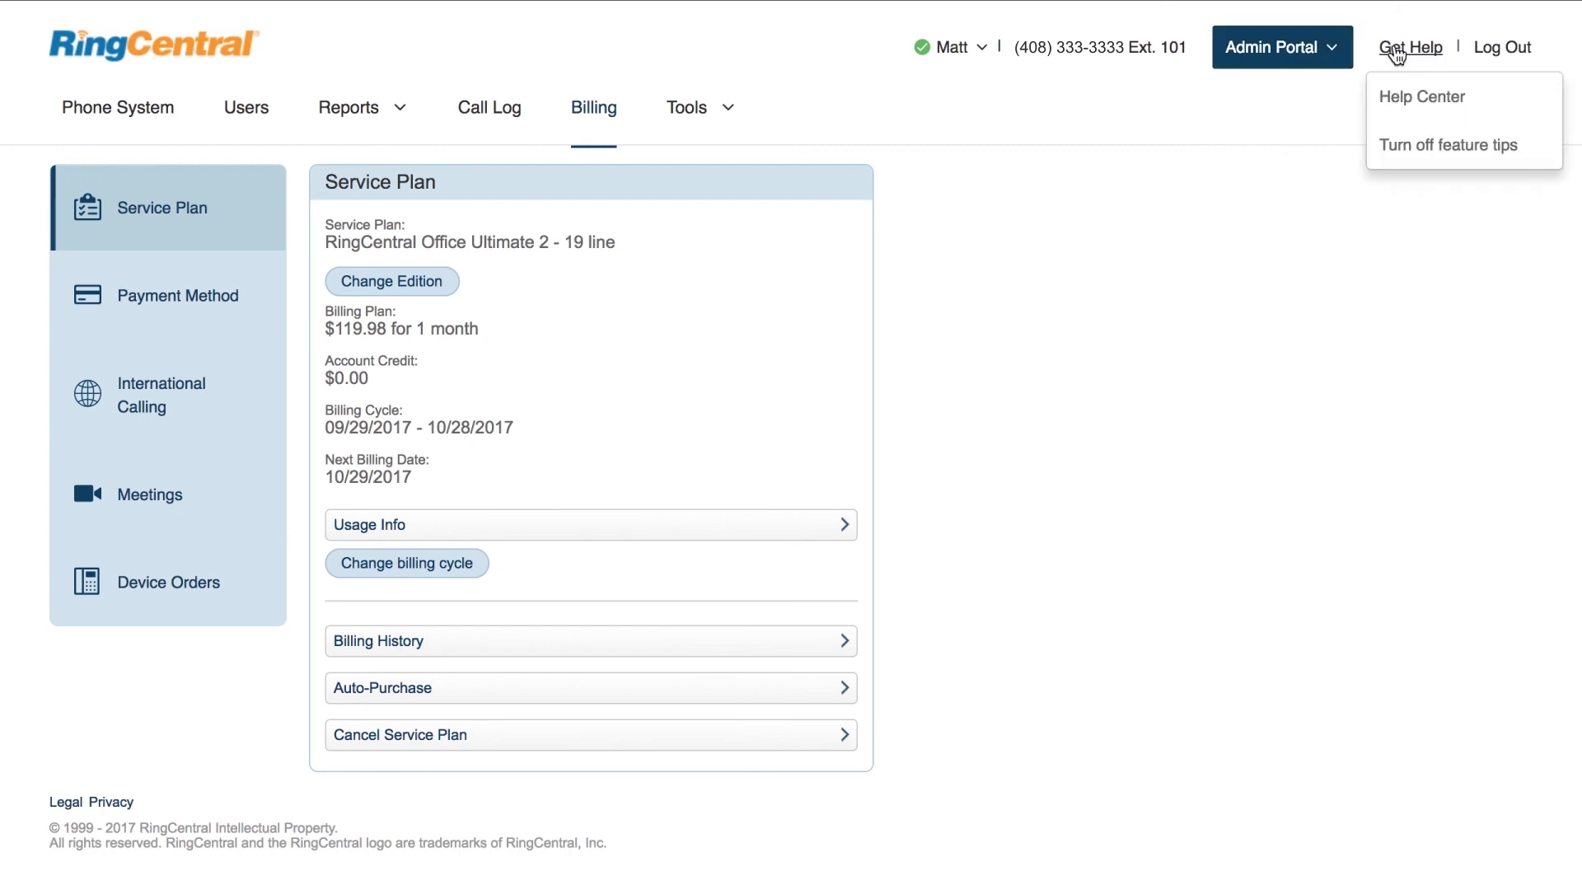